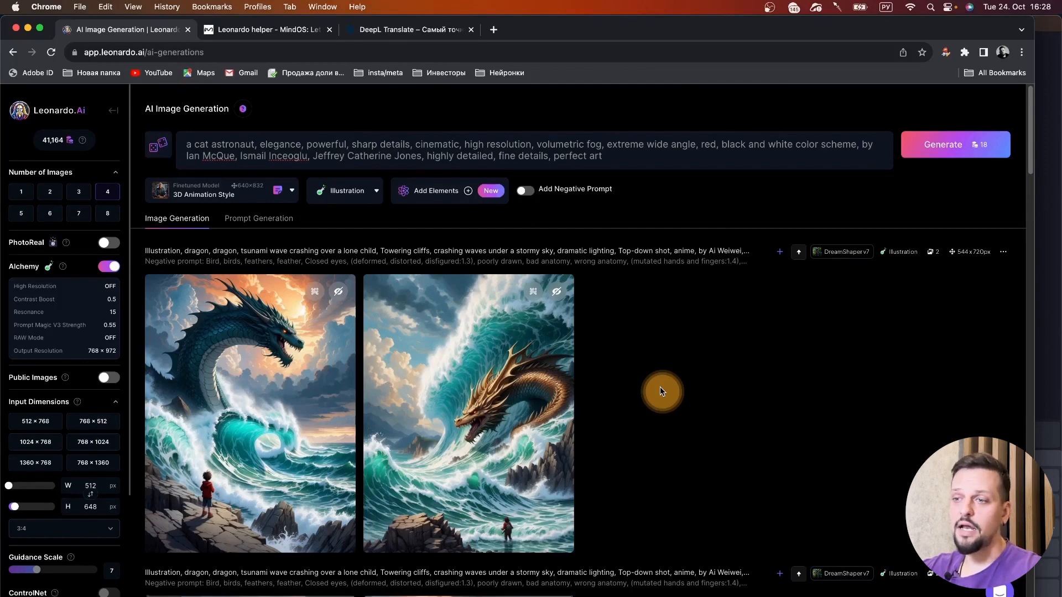
# Step: Browse the platform's finetuned models in the custom model gallery, then close it without choosing one
pyautogui.click(293, 197)
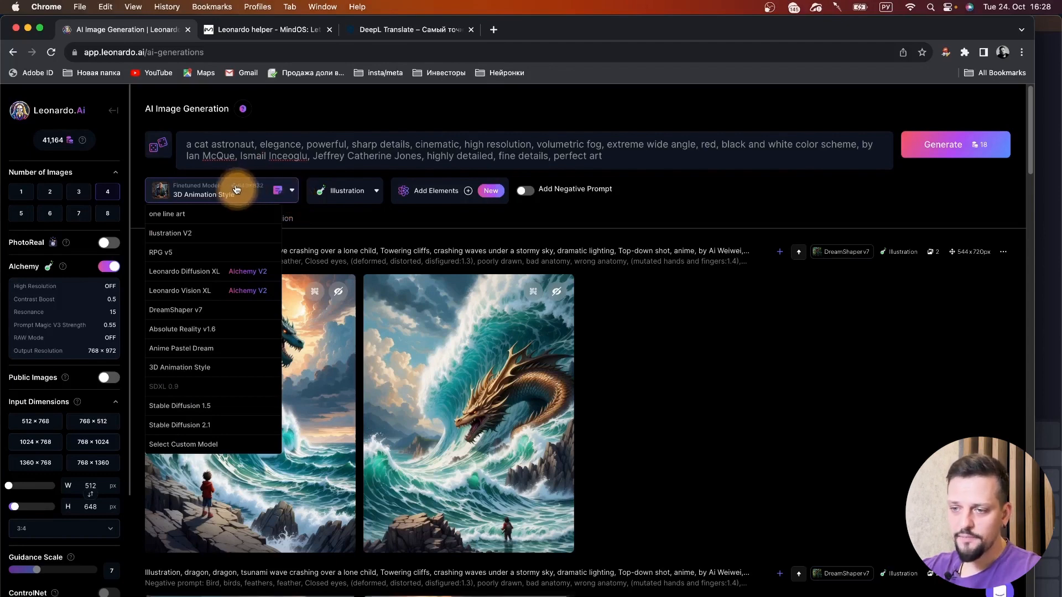
pyautogui.click(202, 444)
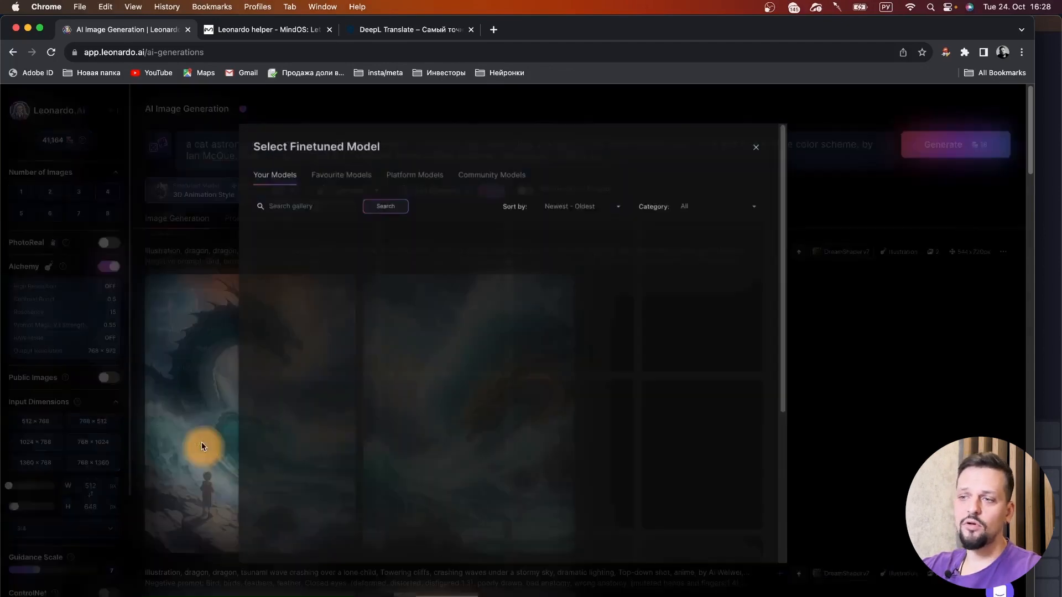
pyautogui.click(433, 172)
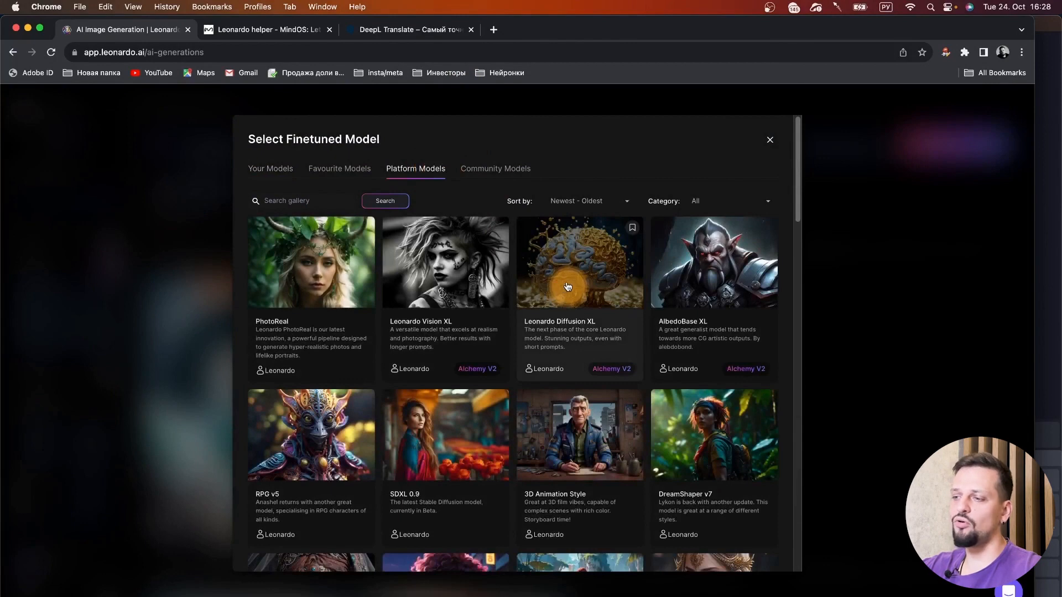
pyautogui.scroll(-2, 566, 279)
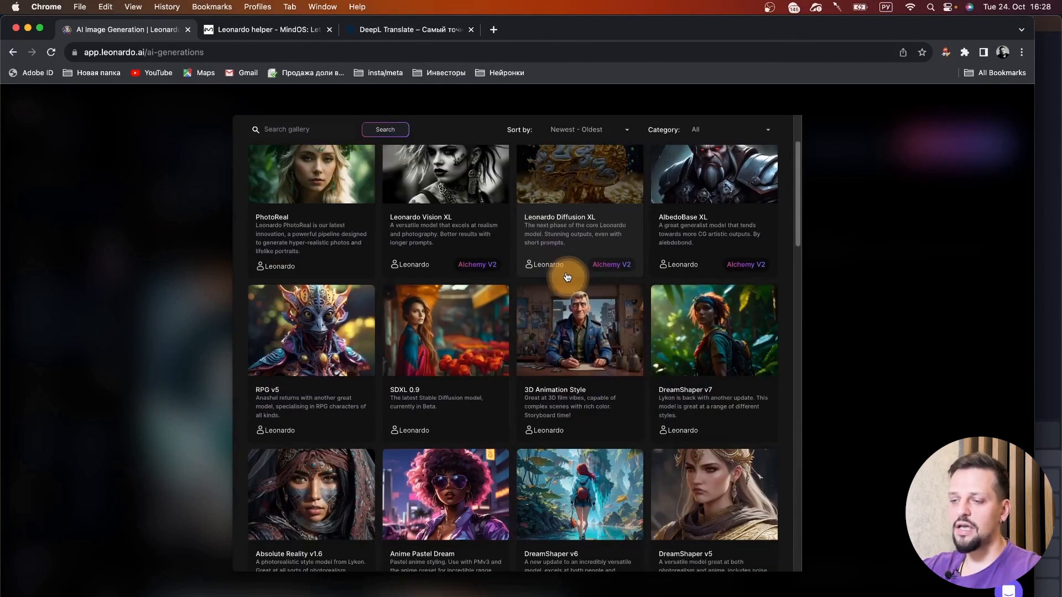
pyautogui.scroll(-1, 567, 277)
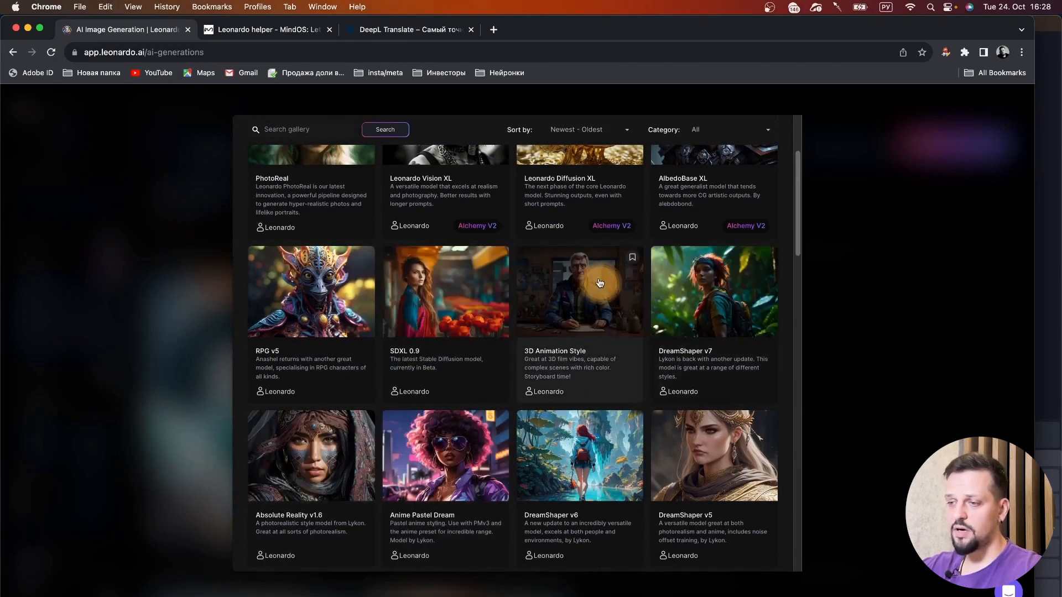
pyautogui.scroll(1, 446, 293)
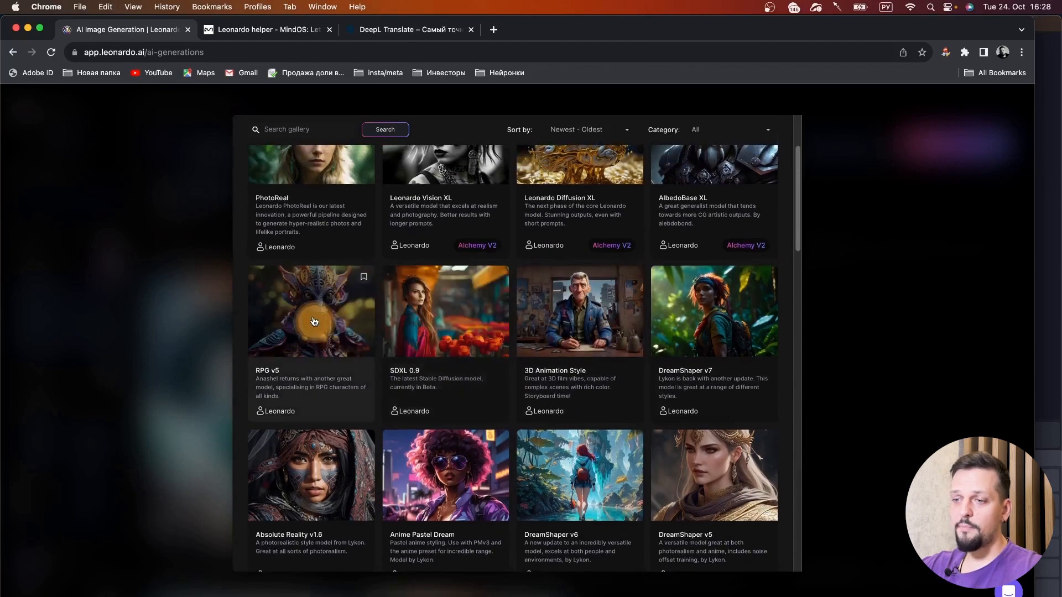
pyautogui.scroll(3, 314, 321)
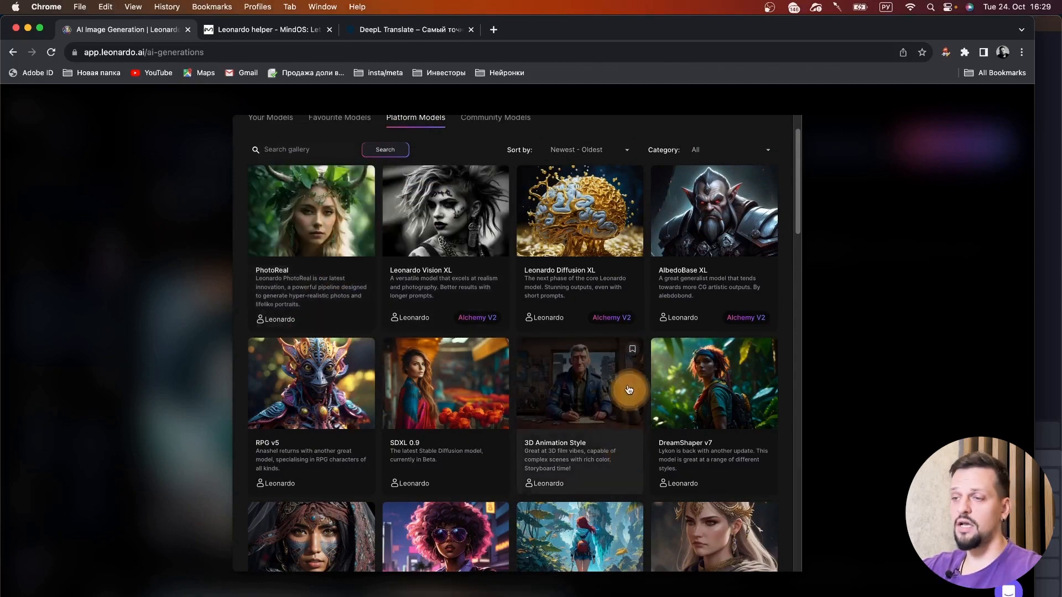
pyautogui.scroll(2, 629, 390)
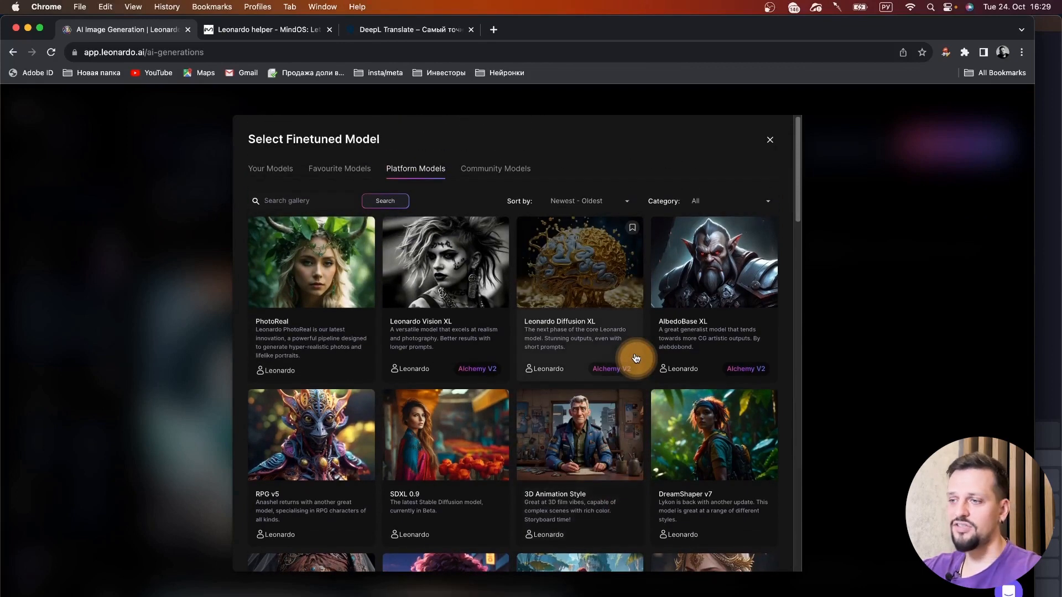
pyautogui.click(768, 141)
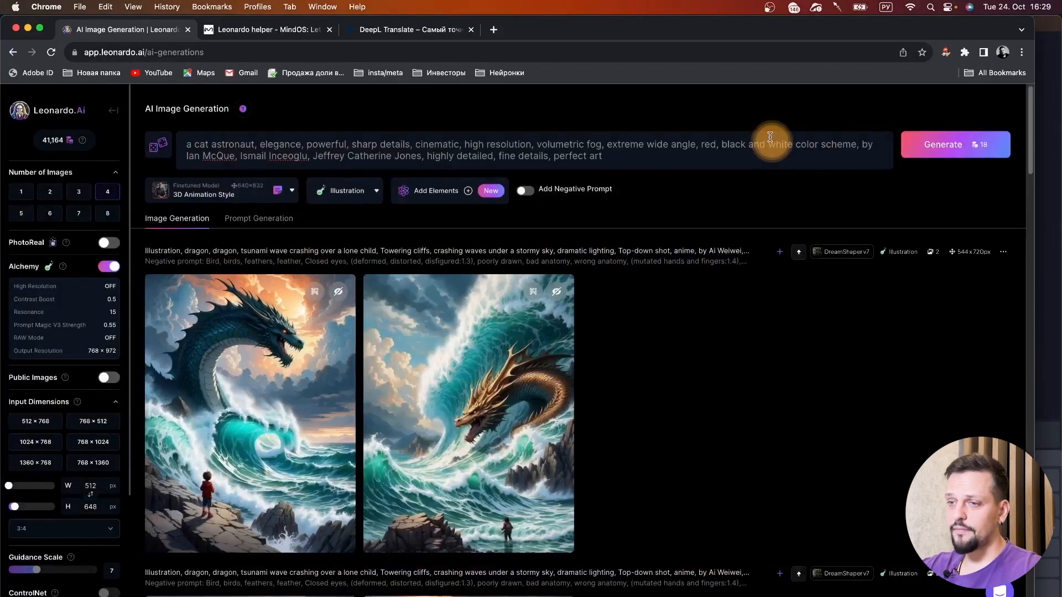
# Step: Review the image prompt, highlighting its full text and the opening subject "a cat astronaut"
pyautogui.click(244, 147)
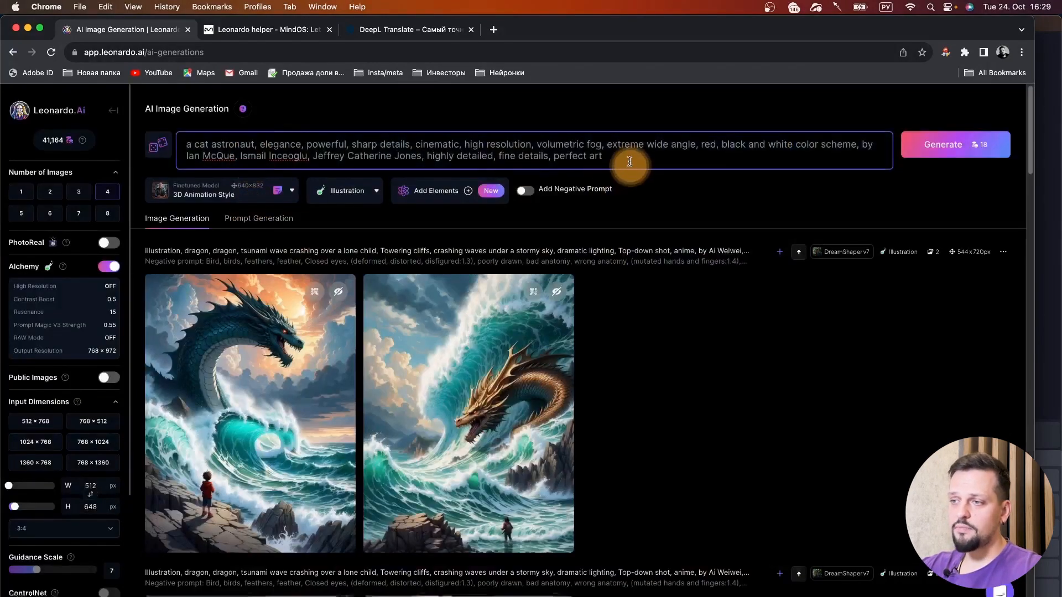
pyautogui.press('super+a')
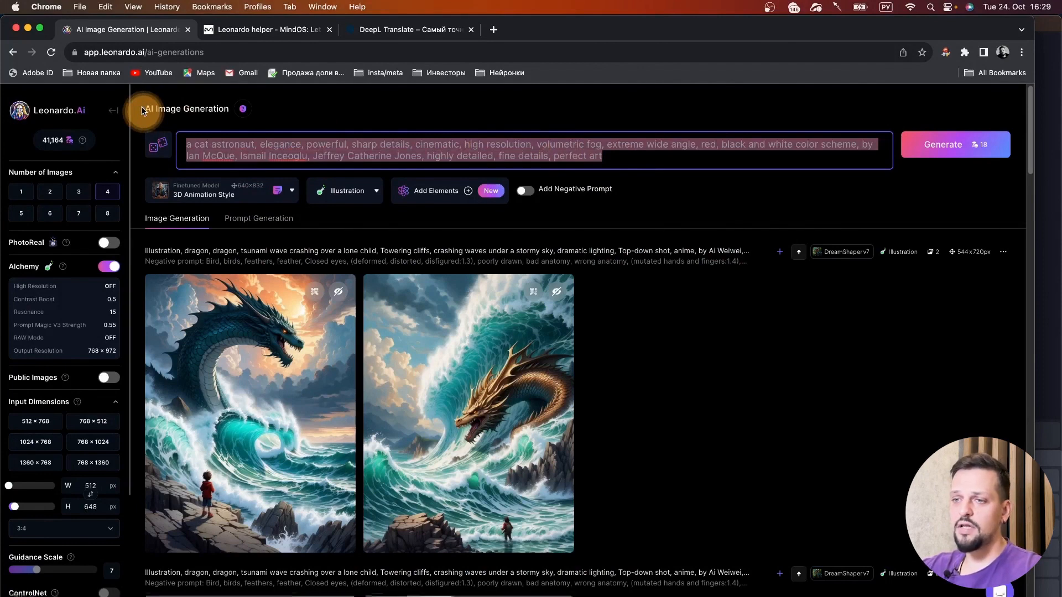
pyautogui.click(255, 142)
pyautogui.moveTo(255, 142); pyautogui.dragTo(127, 145)
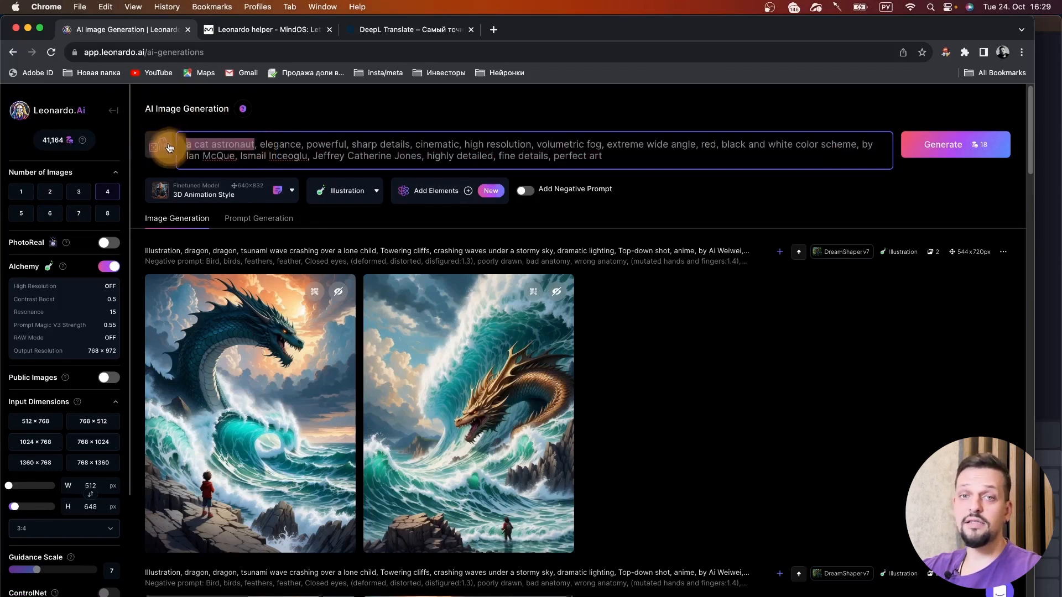
pyautogui.click(192, 145)
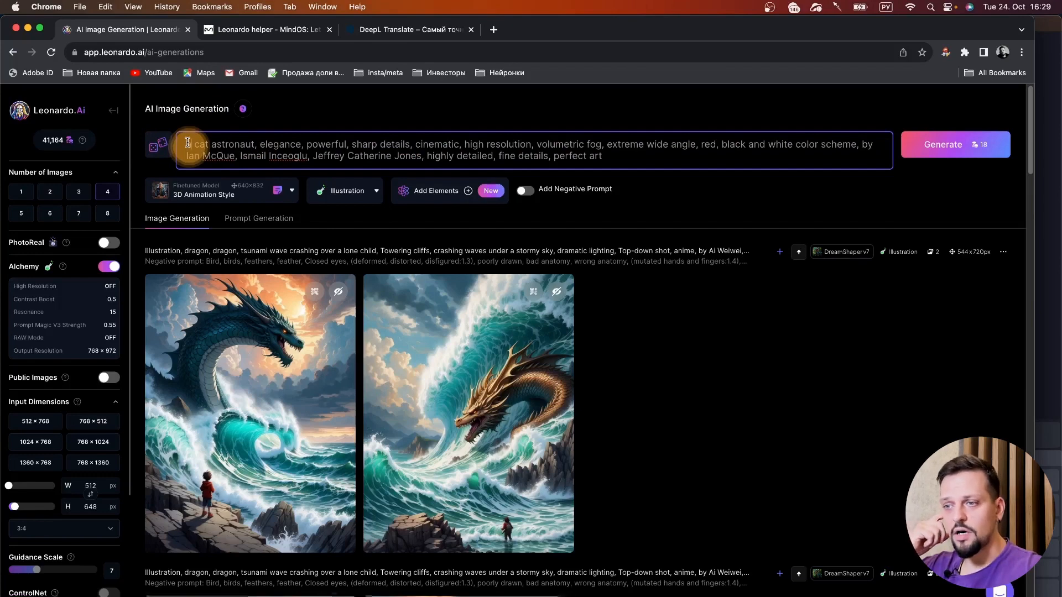
# Step: Generate four images from the cat astronaut prompt with the 3D Animation Style model and the Illustration style
pyautogui.click(249, 197)
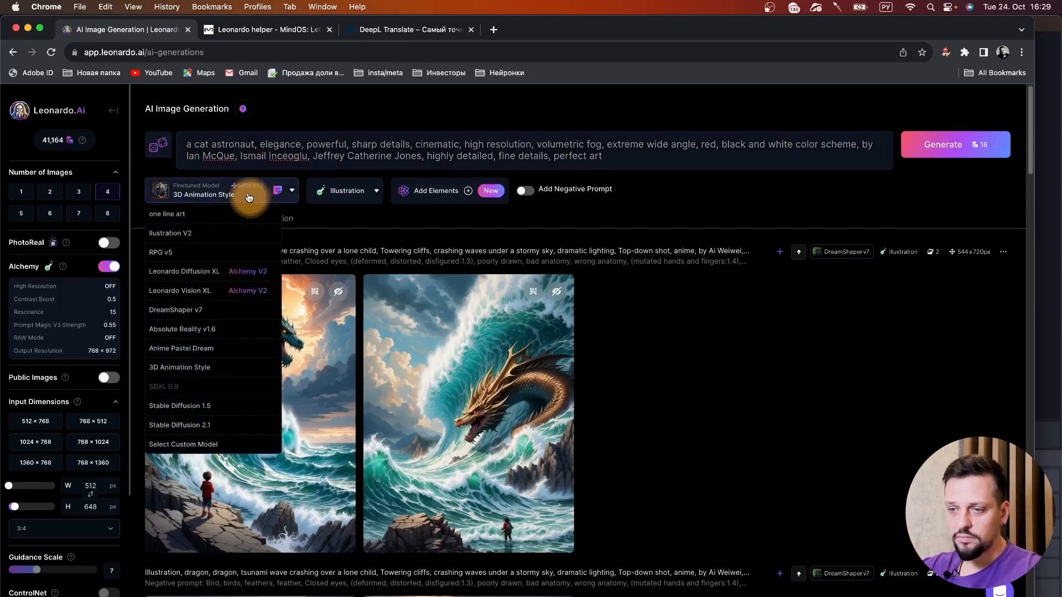
pyautogui.click(215, 373)
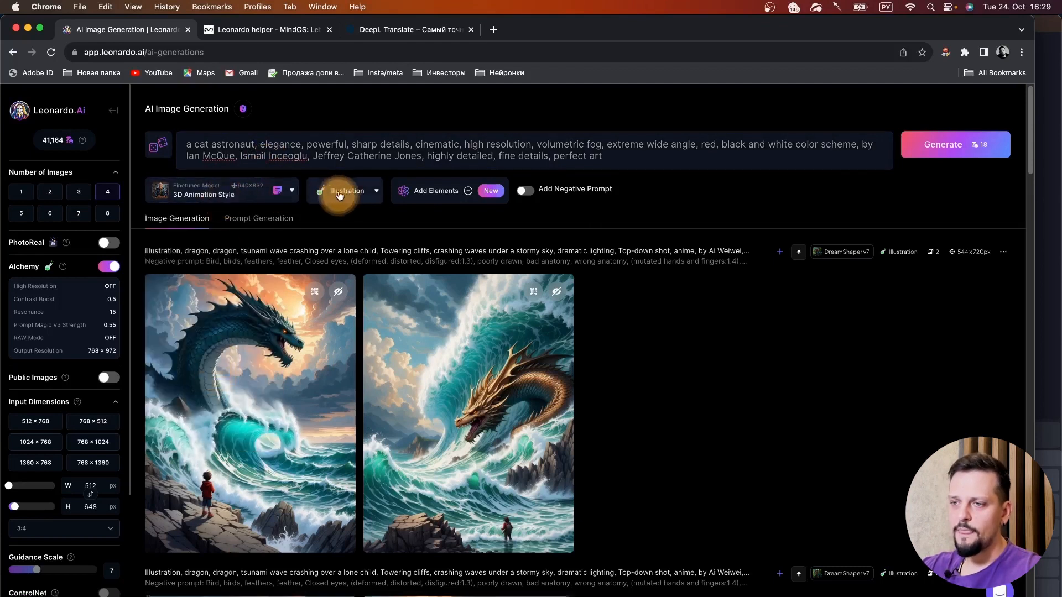
pyautogui.click(356, 191)
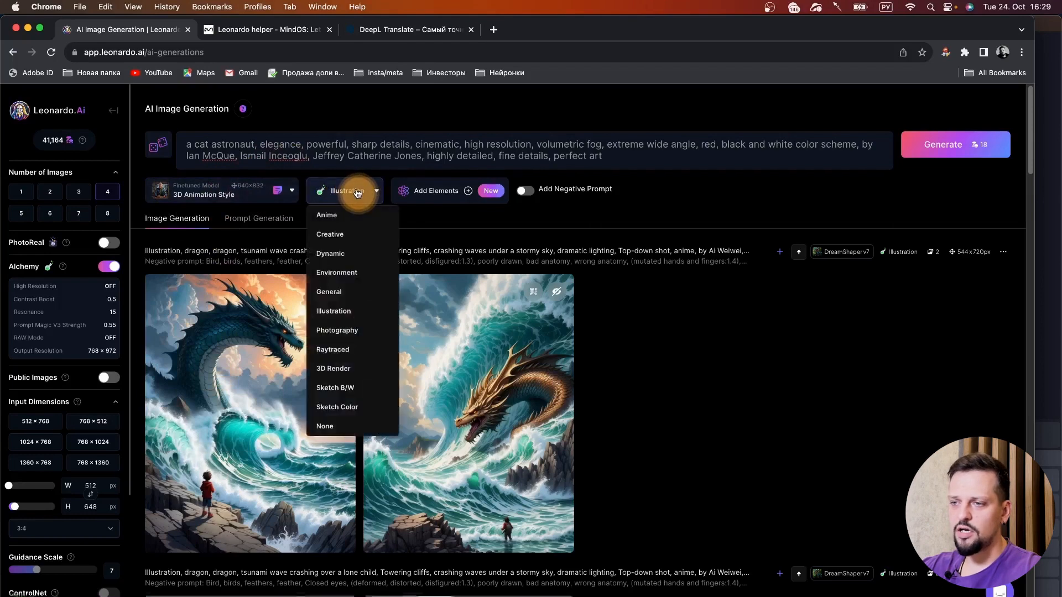
pyautogui.click(357, 192)
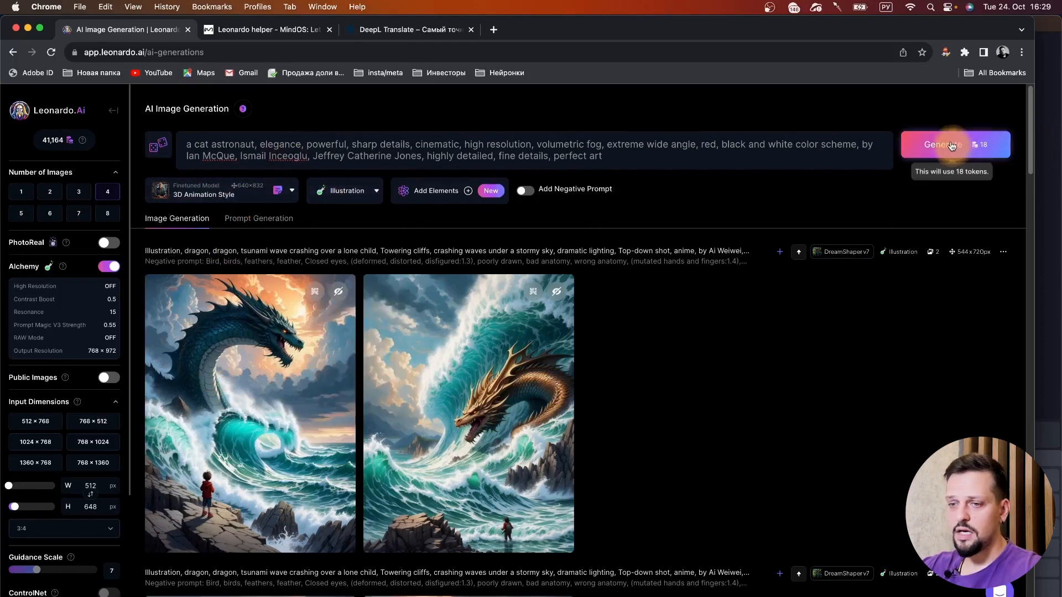
pyautogui.click(108, 194)
pyautogui.click(593, 162)
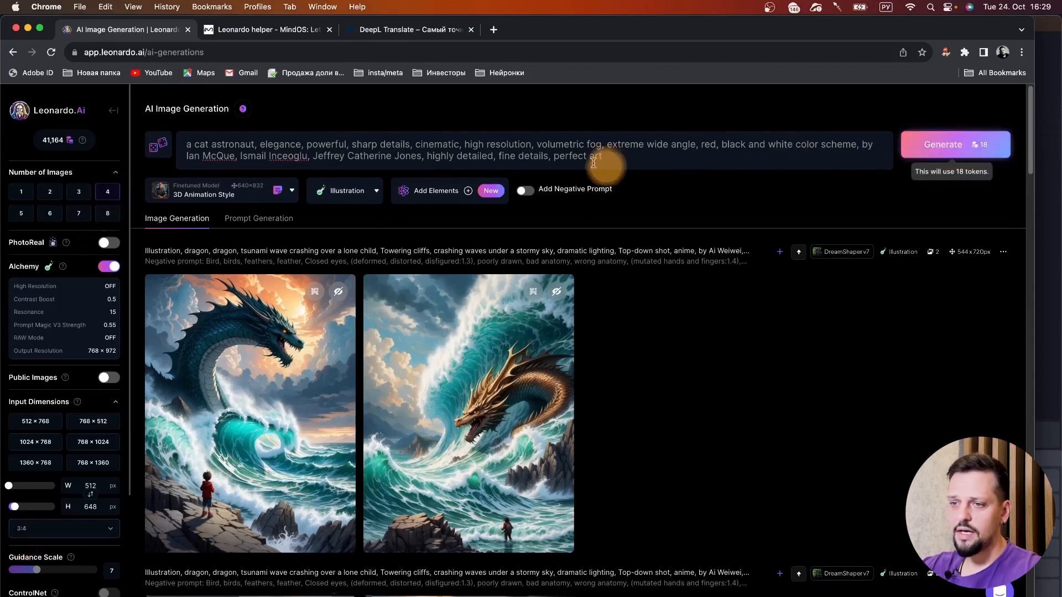
pyautogui.press('Return')
# Step: Generate the same prompt with the Anime Pastel Dream model and again with Absolute Reality v1.6
pyautogui.click(243, 195)
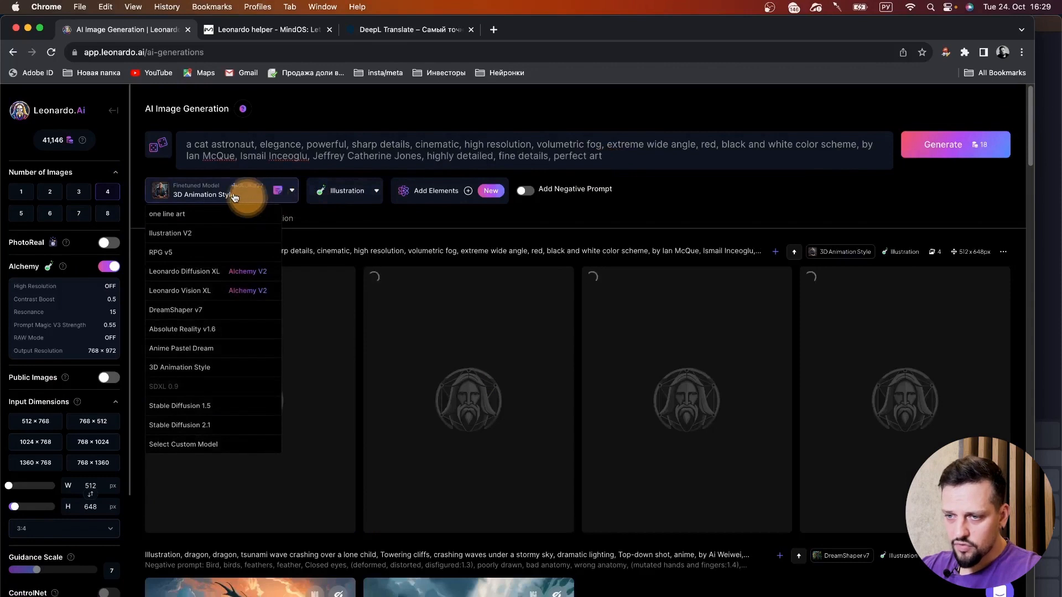
pyautogui.click(219, 347)
pyautogui.click(910, 144)
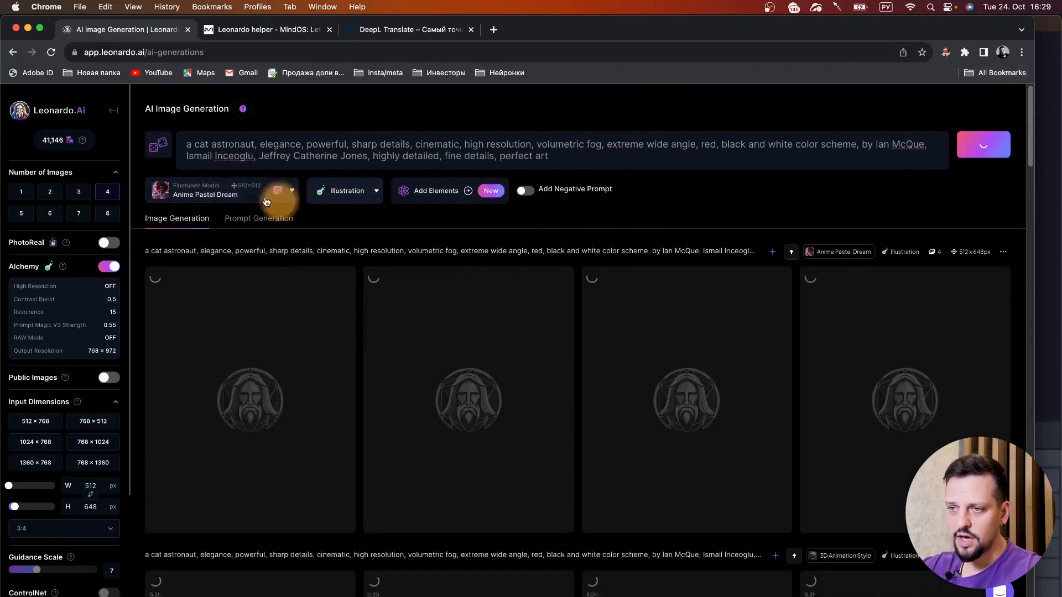
pyautogui.click(262, 192)
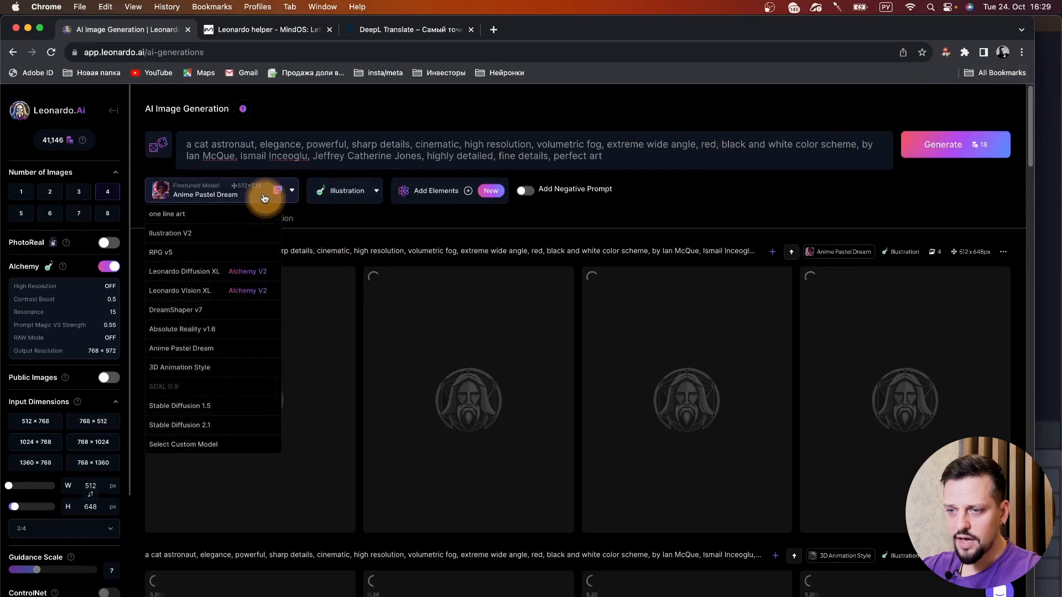
pyautogui.click(199, 331)
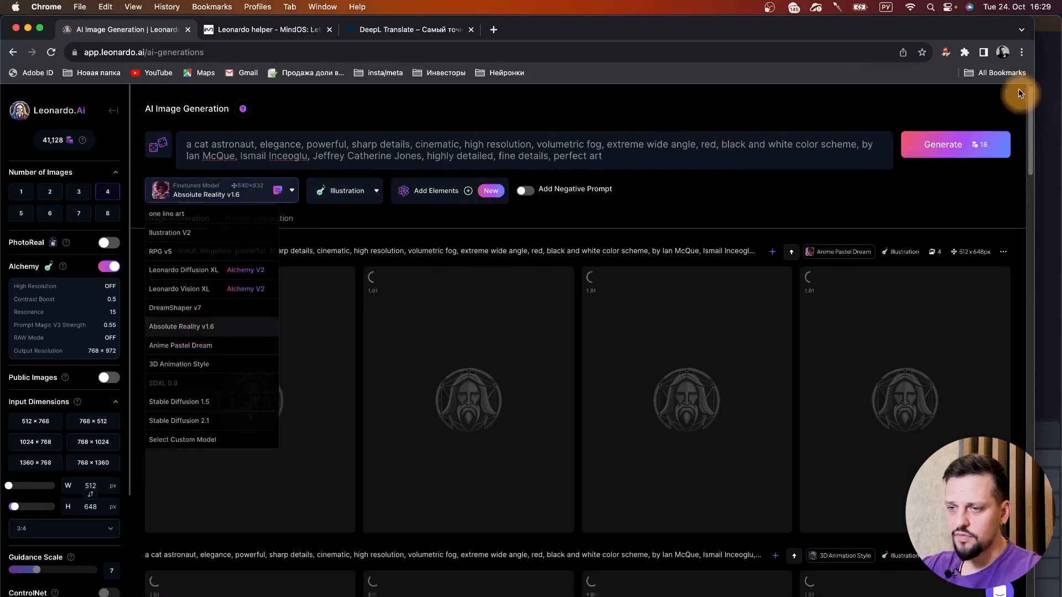
pyautogui.click(891, 148)
# Step: Generate the cat astronaut prompt with the DreamShaper v7 model and again with Leonardo Vision XL
pyautogui.click(202, 195)
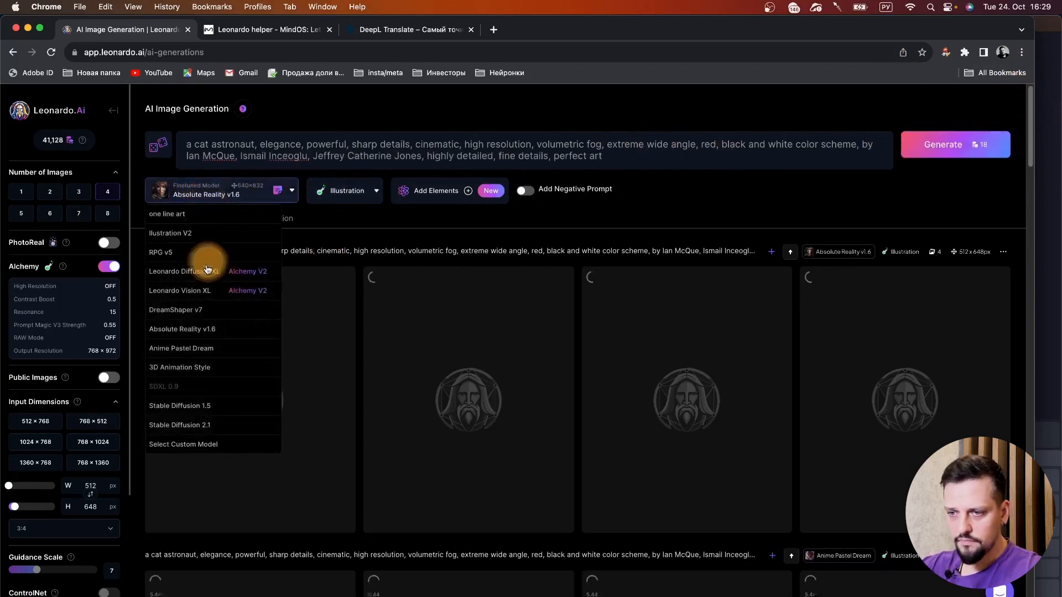
pyautogui.click(190, 309)
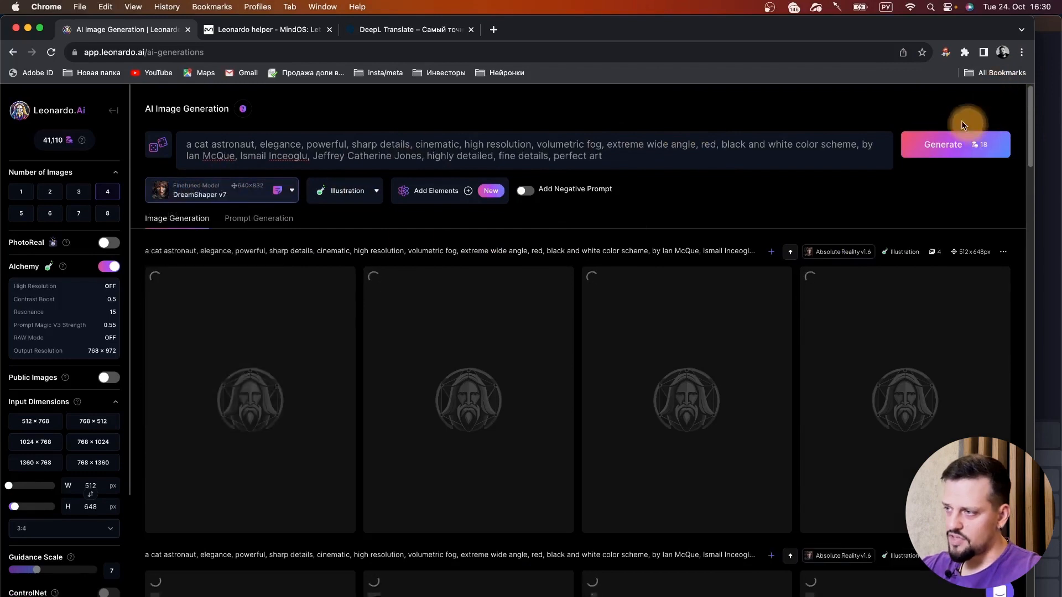
pyautogui.click(940, 144)
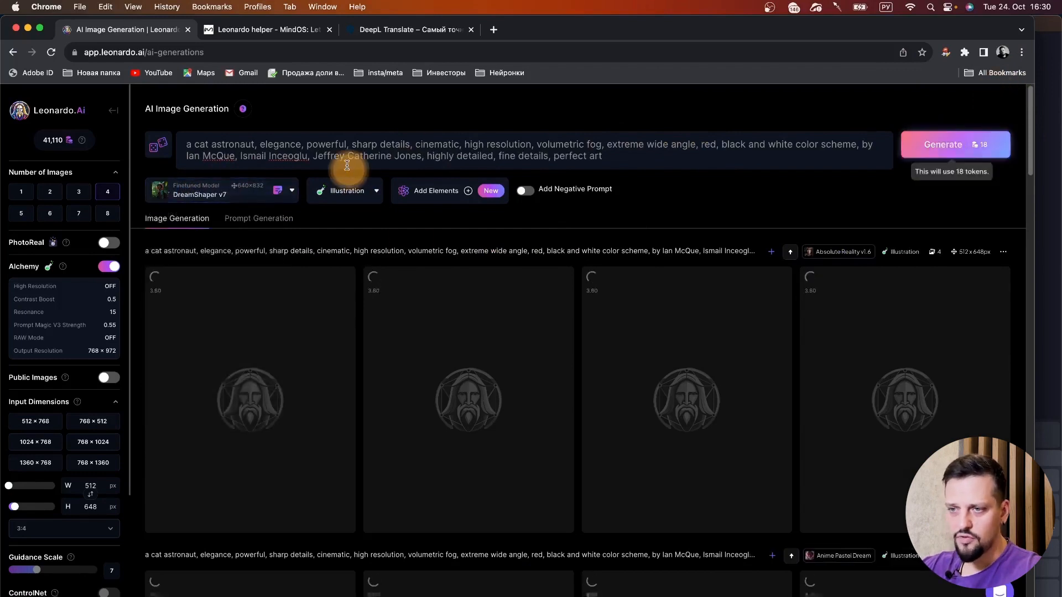
pyautogui.click(216, 196)
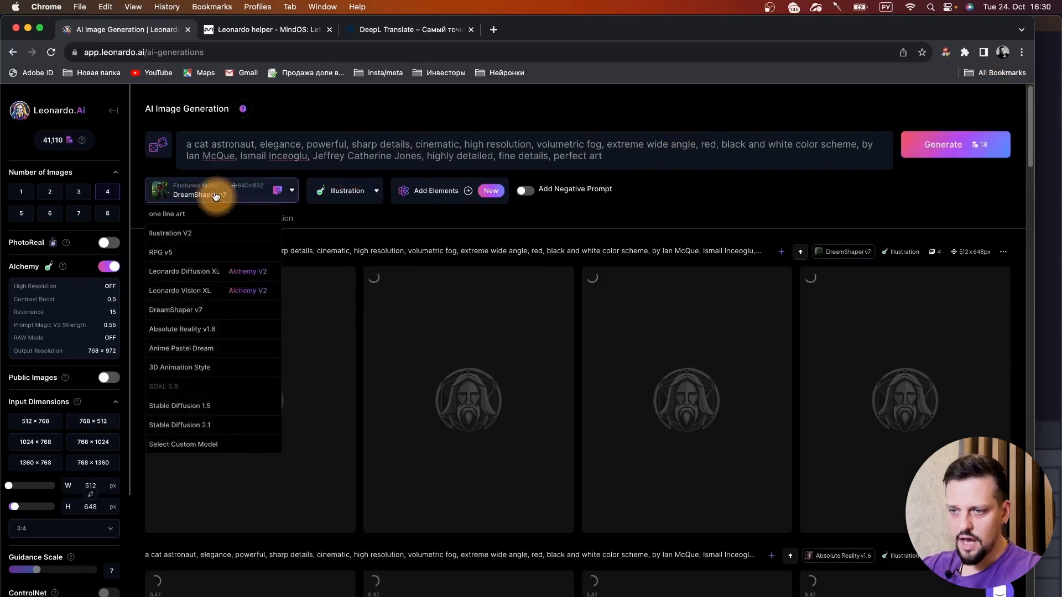
pyautogui.click(199, 294)
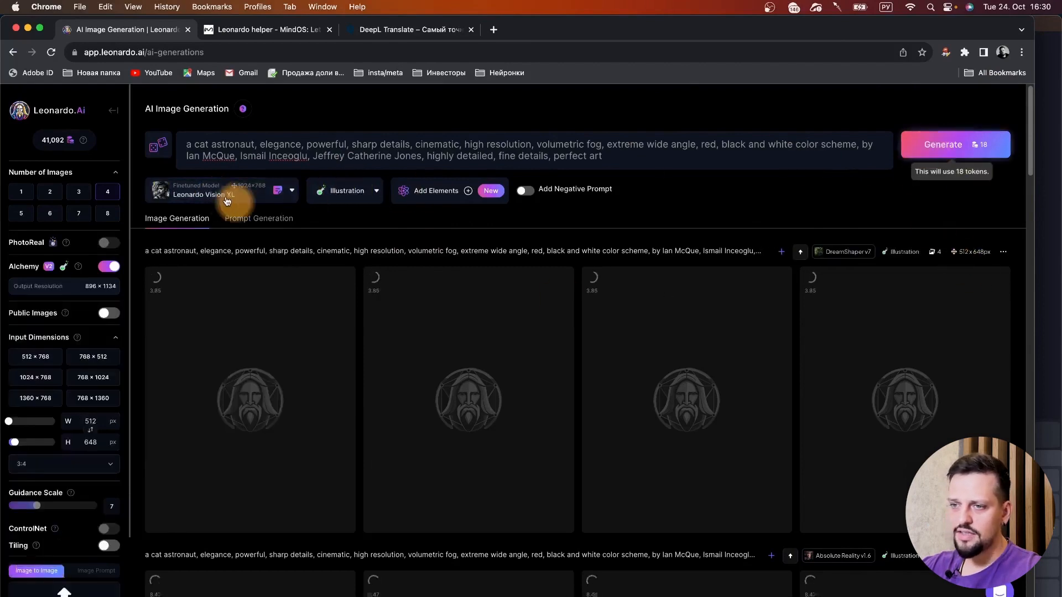
# Step: Generate the cat astronaut prompt with the Leonardo Diffusion XL model and again with RPG v5
pyautogui.click(227, 199)
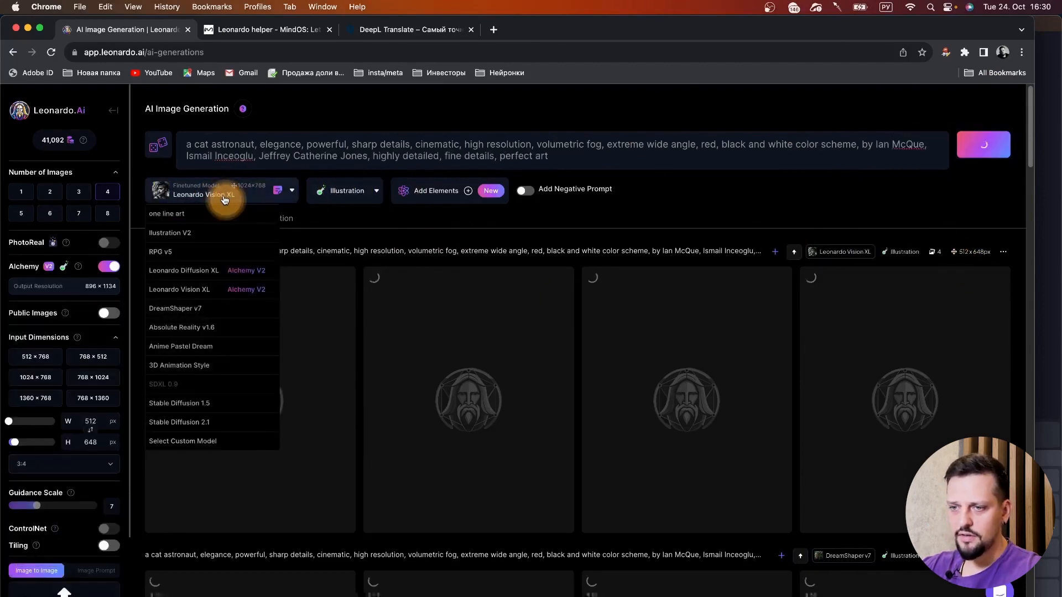
pyautogui.click(200, 275)
pyautogui.click(935, 144)
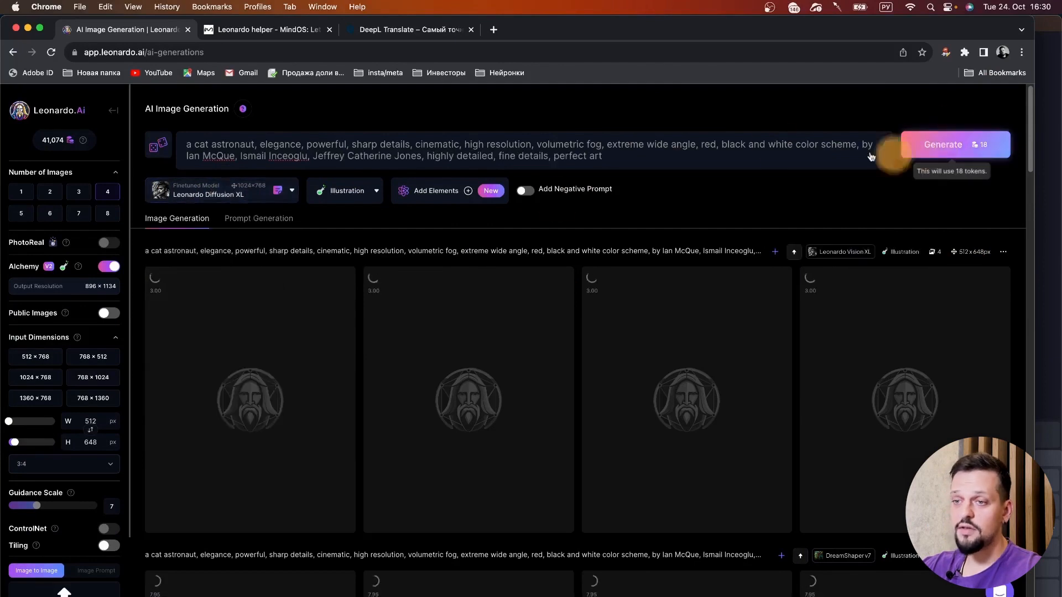
pyautogui.click(175, 192)
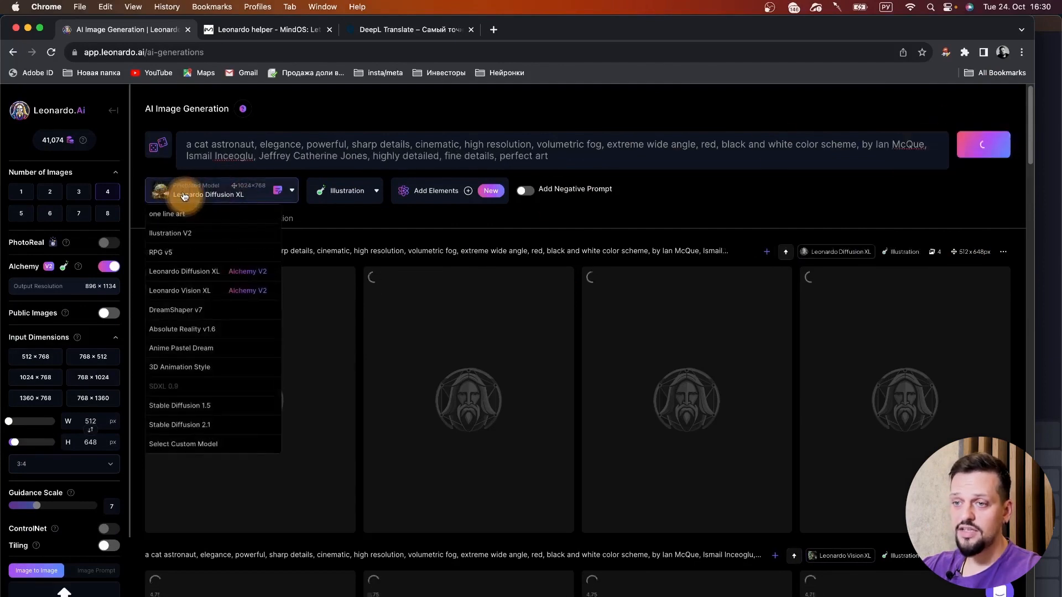
pyautogui.click(184, 254)
pyautogui.click(961, 150)
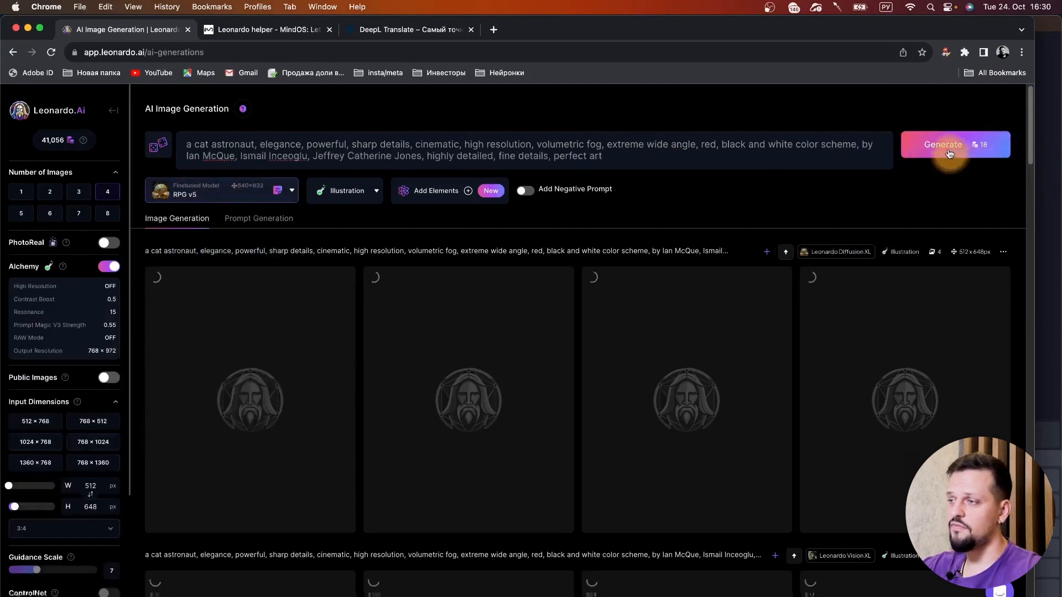
# Step: Examine the cat astronaut images generated with the 3D Animation Style model
pyautogui.scroll(-15, 598, 366)
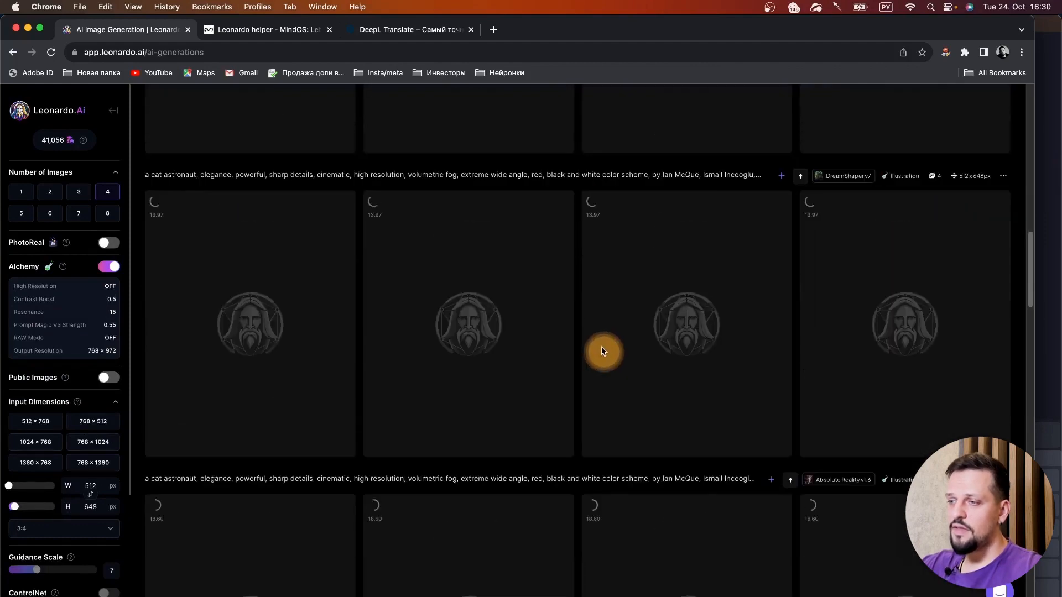
pyautogui.scroll(-8, 602, 349)
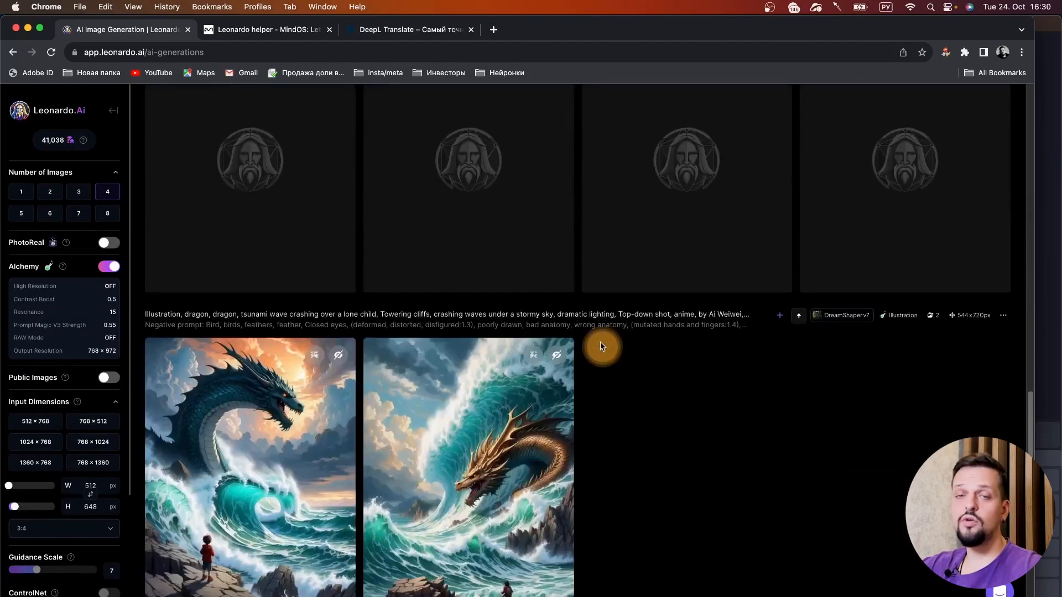
pyautogui.scroll(-5, 603, 332)
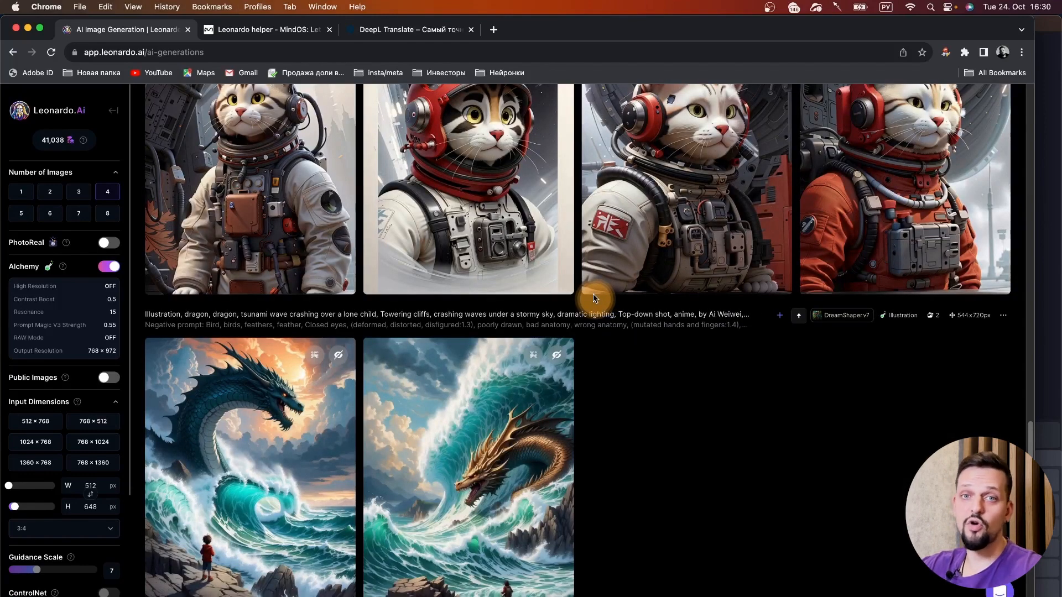
pyautogui.scroll(4, 593, 298)
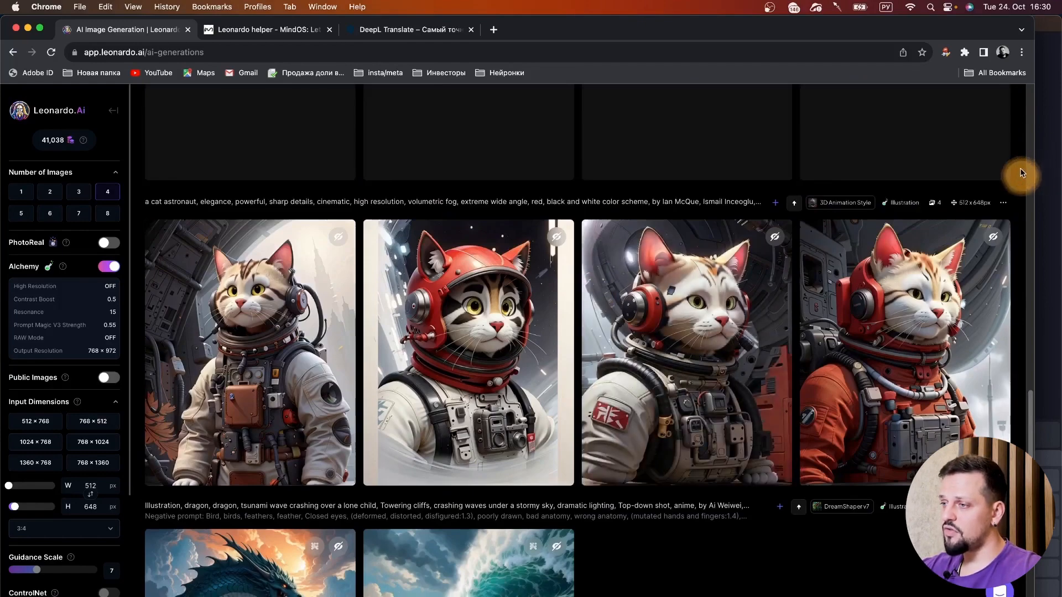
# Step: Widen the browser window and view the first three 3D Animation Style cat astronaut images enlarged one after another
pyautogui.moveTo(1033, 17); pyautogui.dragTo(1059, 17)
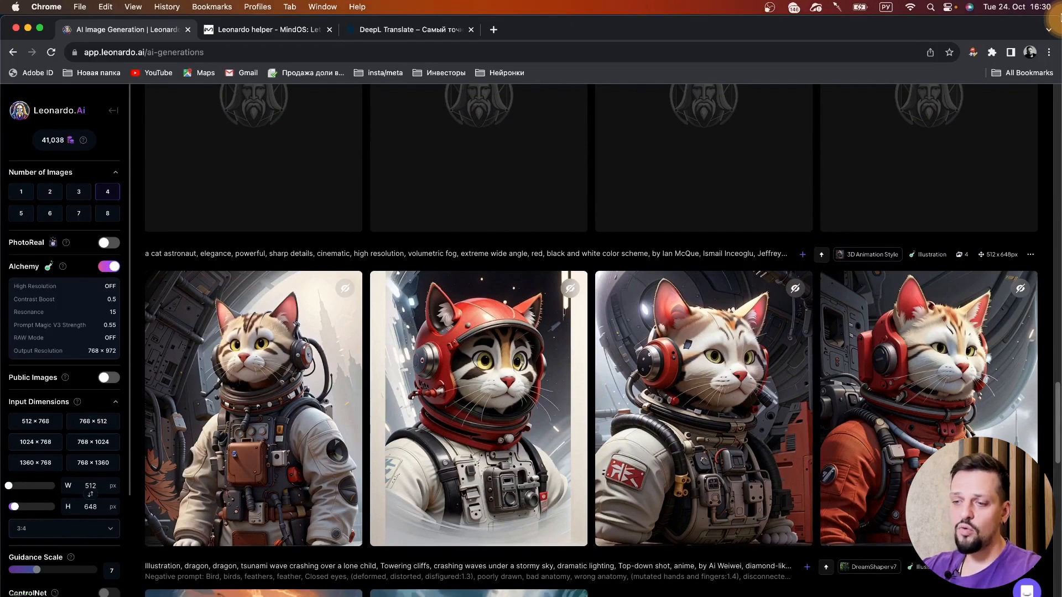
pyautogui.click(246, 373)
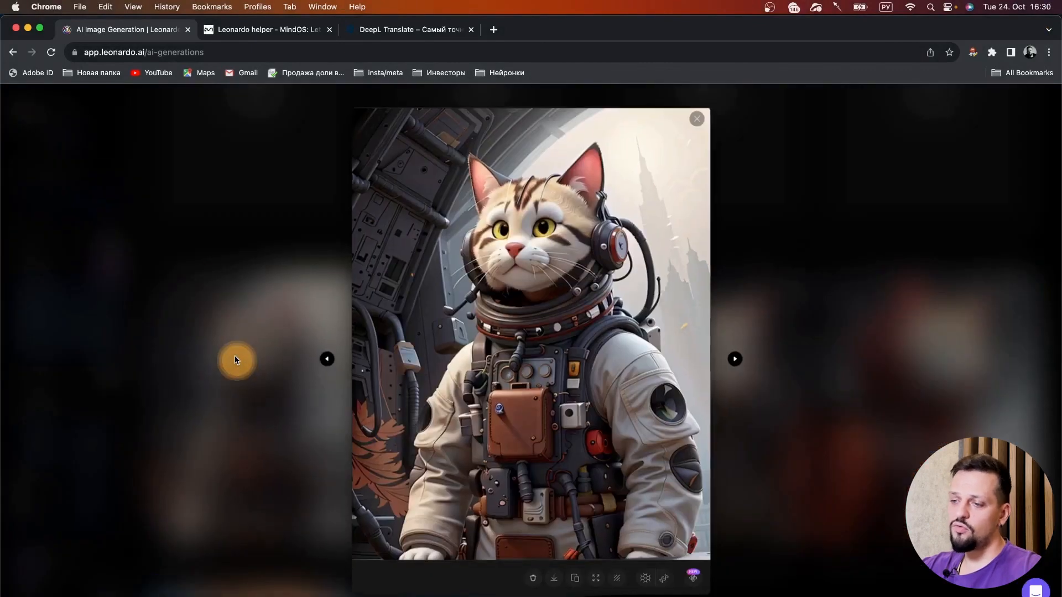
pyautogui.click(739, 360)
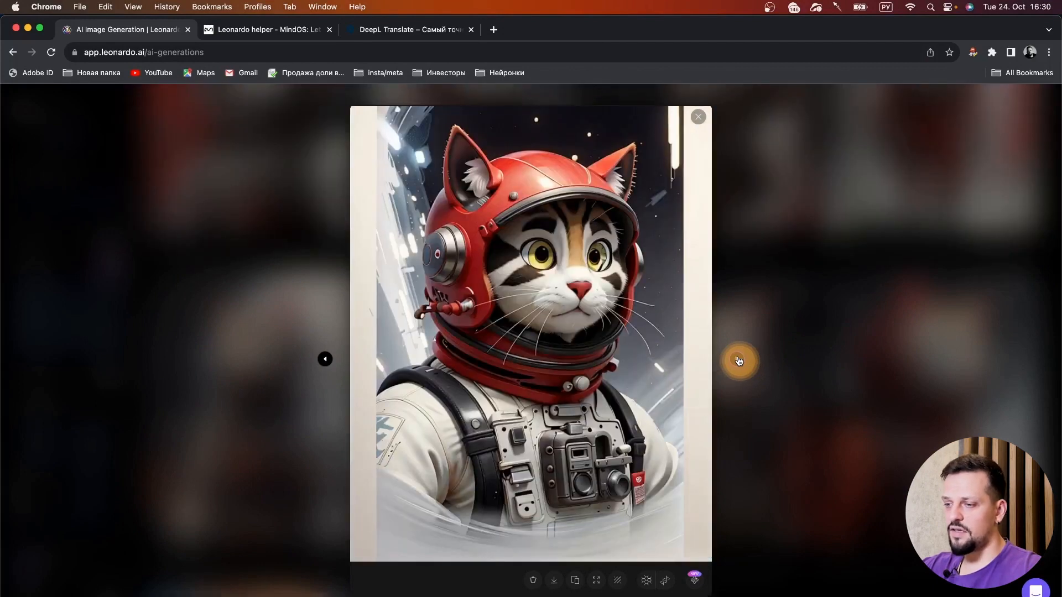
pyautogui.click(739, 360)
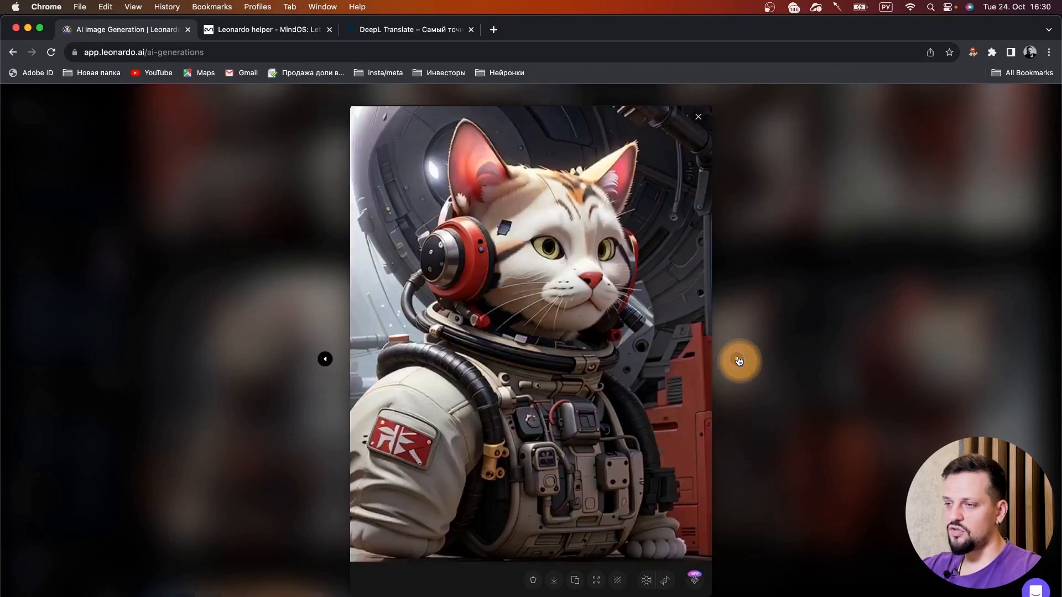
pyautogui.click(790, 363)
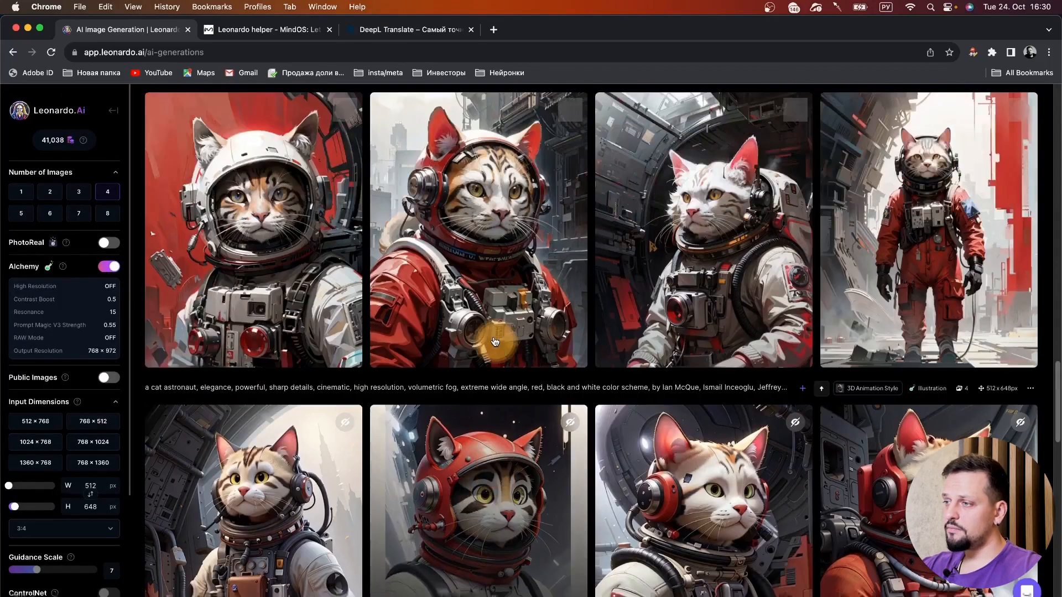
# Step: Inspect the first Anime Pastel Dream image, the cat in a white helmet on a red background, in the enlarged view
pyautogui.scroll(3, 495, 341)
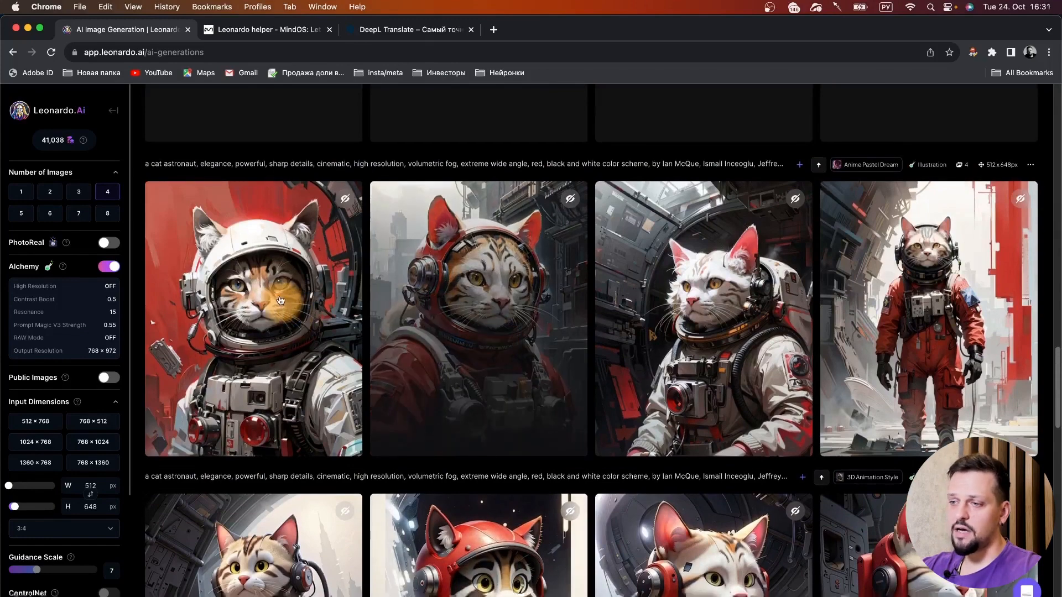
pyautogui.click(278, 294)
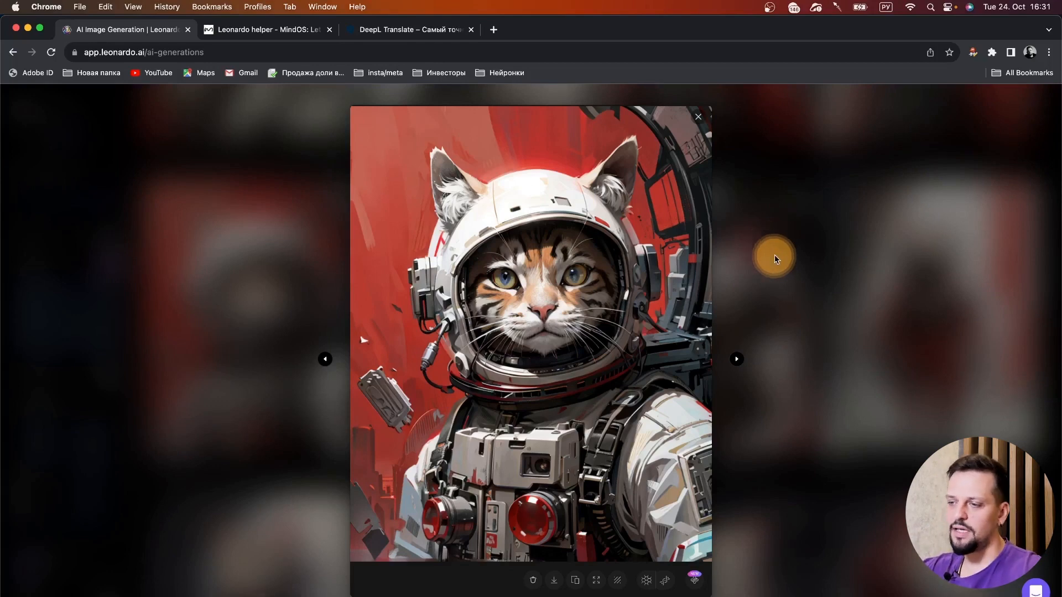
pyautogui.click(769, 244)
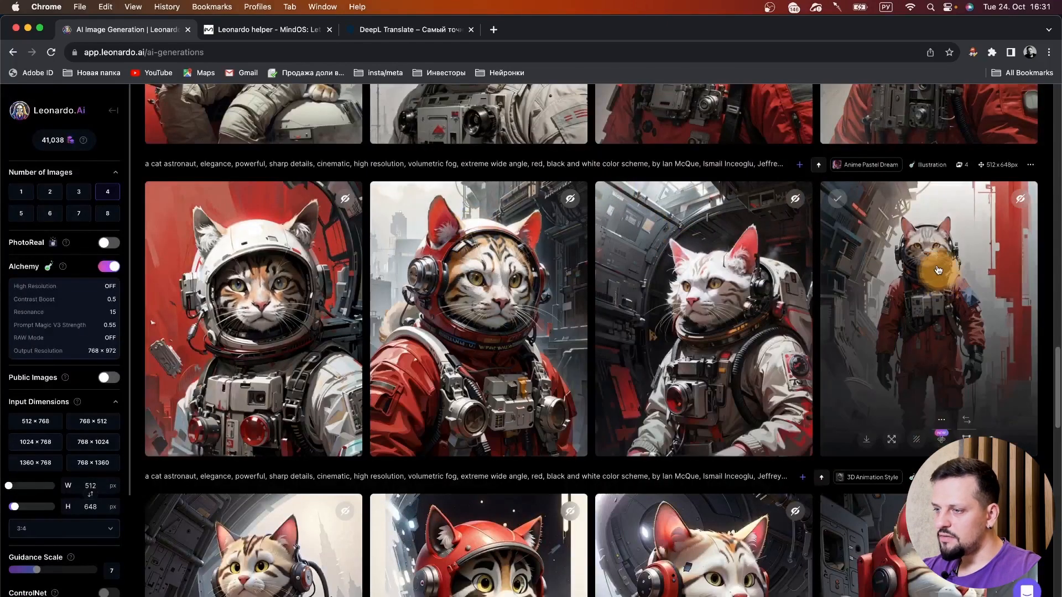
# Step: View all four Absolute Reality v1.6 cat astronaut images enlarged in sequence and return to the generation list
pyautogui.scroll(6, 938, 270)
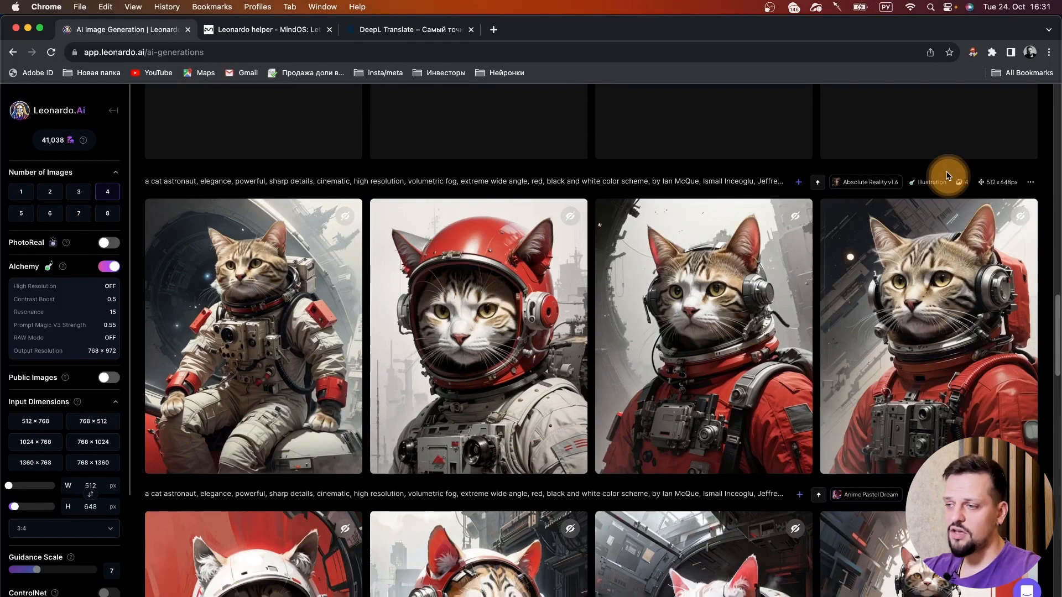
pyautogui.click(316, 313)
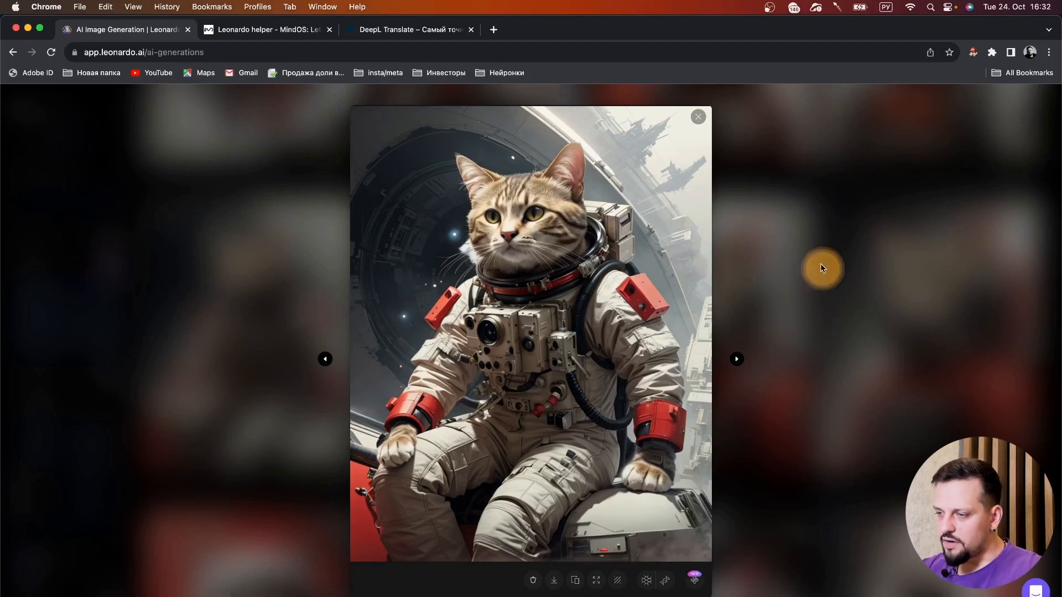
pyautogui.click(736, 359)
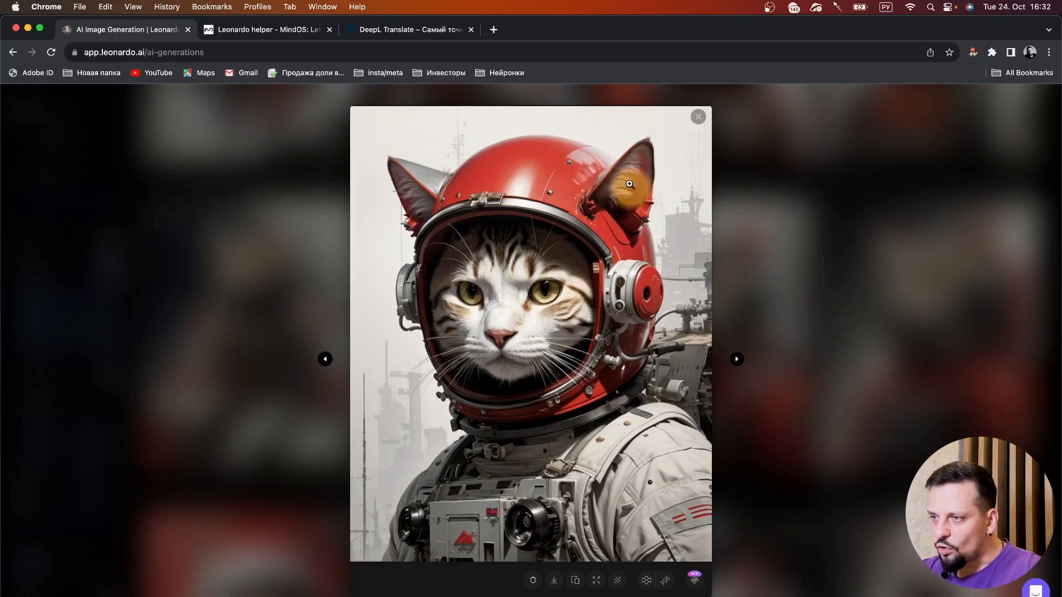
pyautogui.click(738, 359)
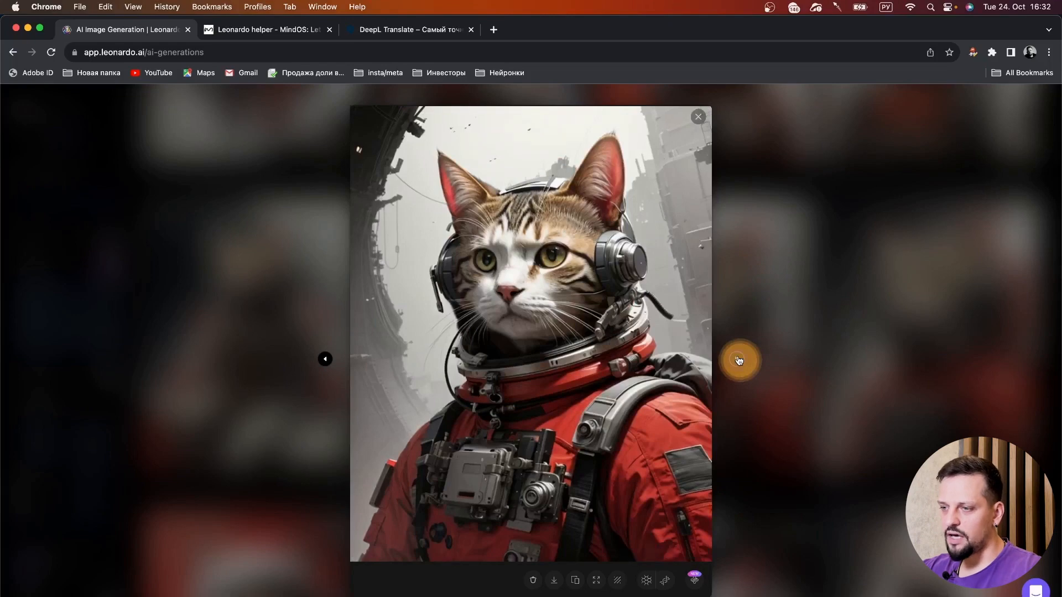
pyautogui.click(739, 360)
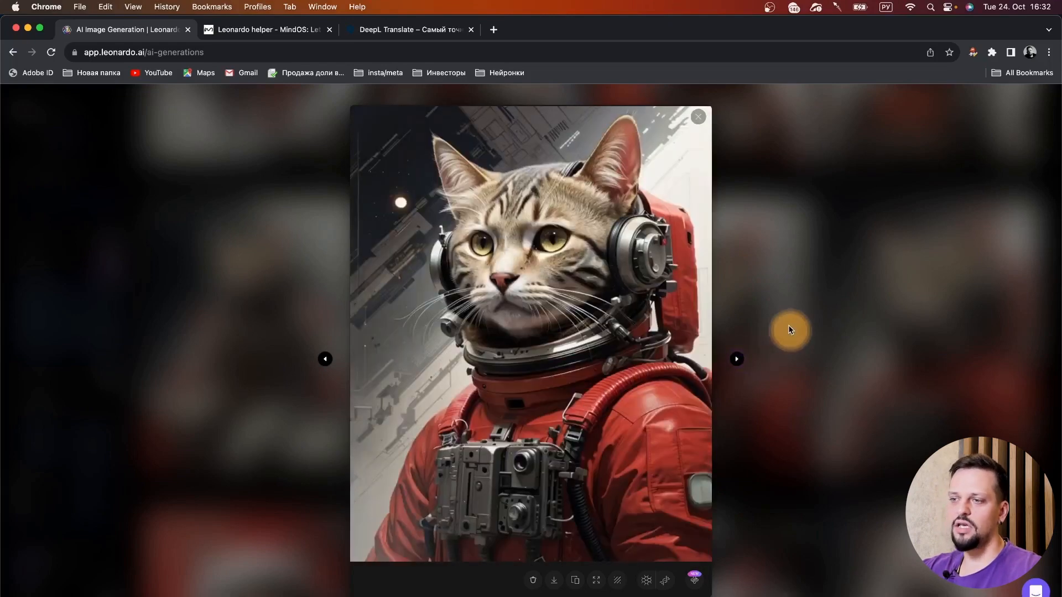
pyautogui.press('Escape')
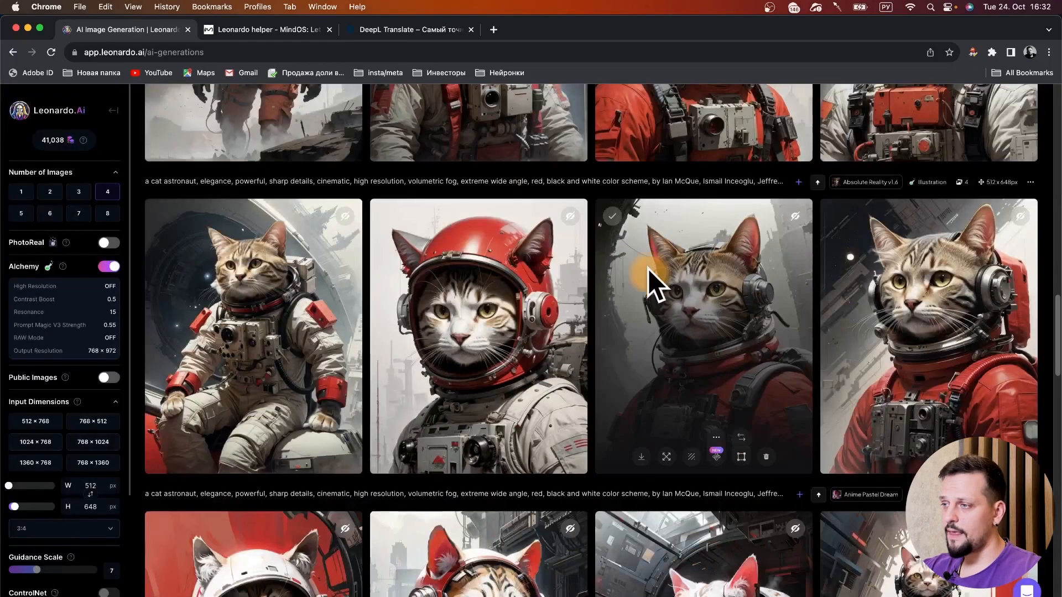
# Step: Inspect the first DreamShaper v7 image, the walking cat in an orange-red spacesuit, in the enlarged view
pyautogui.scroll(3, 648, 271)
pyautogui.scroll(2, 648, 273)
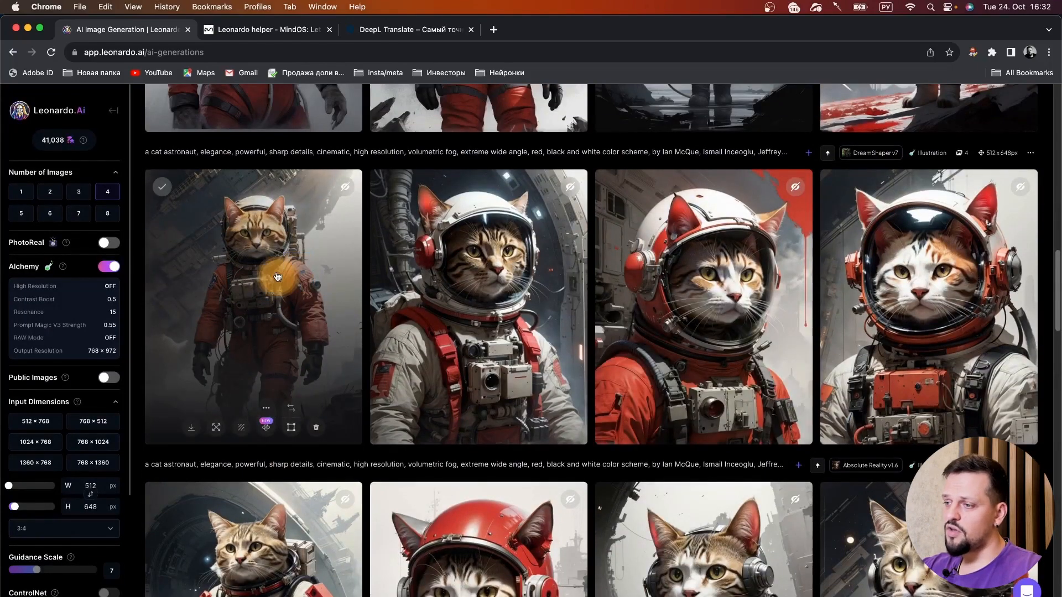
pyautogui.click(278, 277)
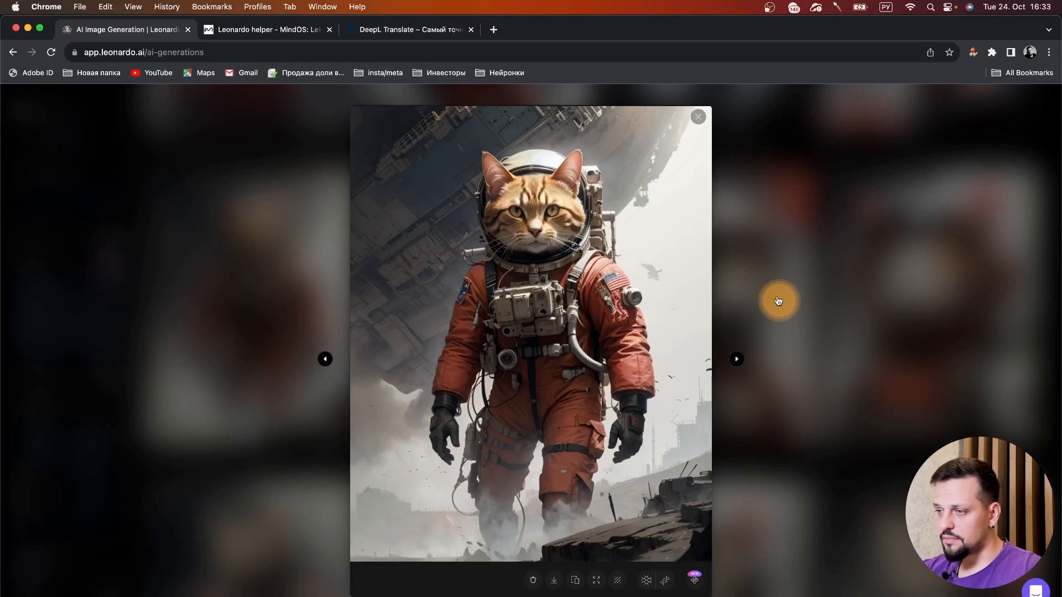
pyautogui.click(742, 372)
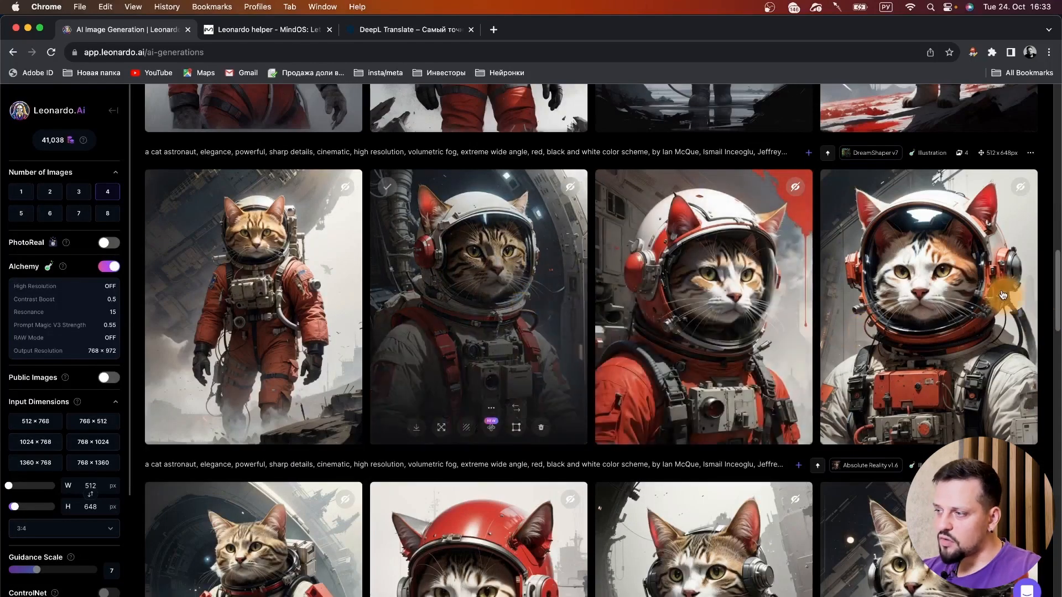
# Step: View the Leonardo Vision XL images enlarged, going backwards from the fourth to the second, and return to the generation list
pyautogui.scroll(2, 1045, 283)
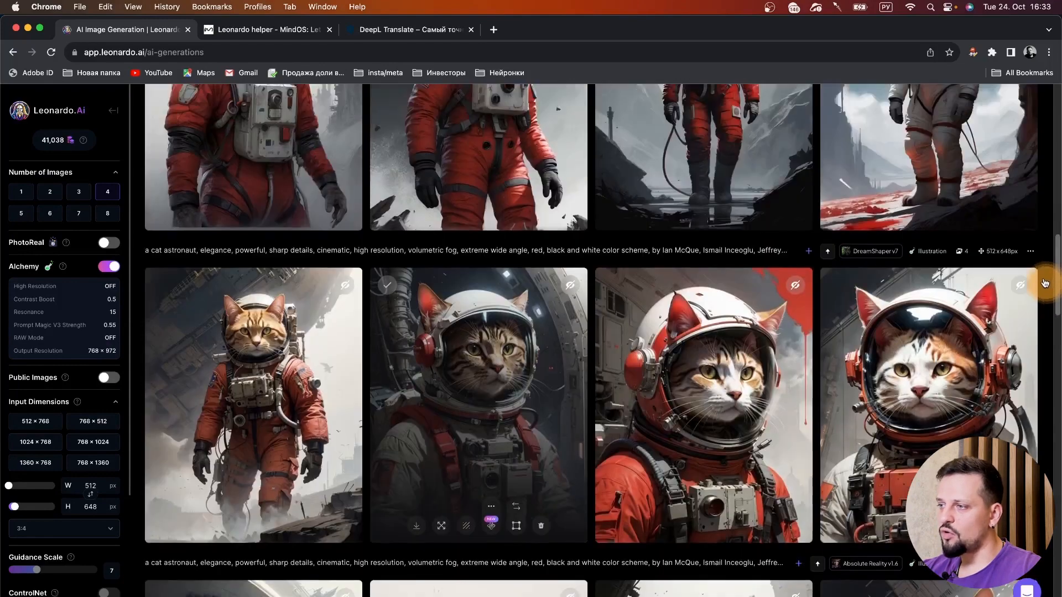
pyautogui.scroll(3, 1045, 283)
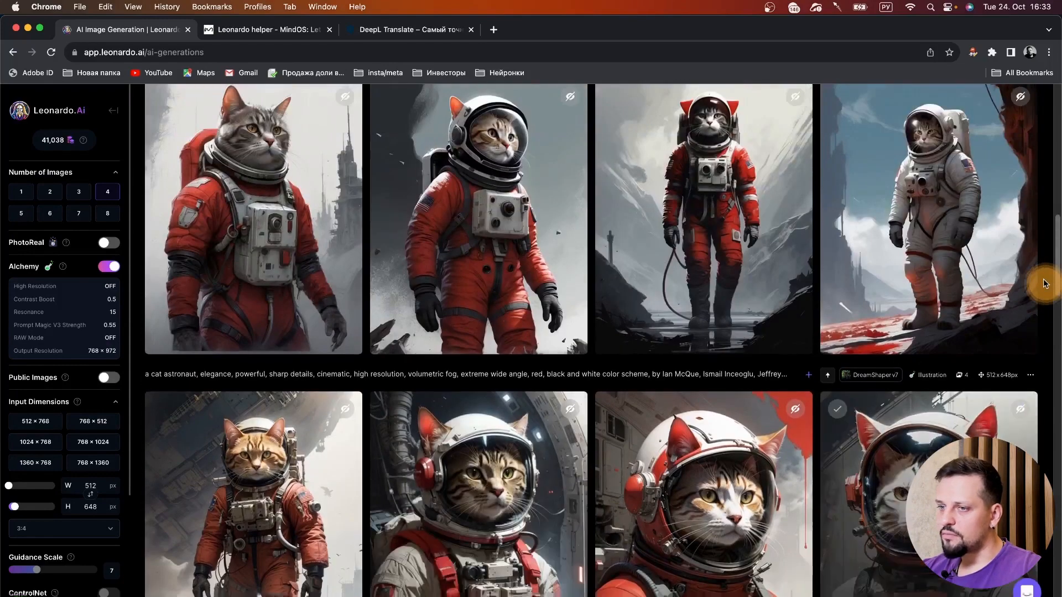
pyautogui.scroll(2, 1045, 283)
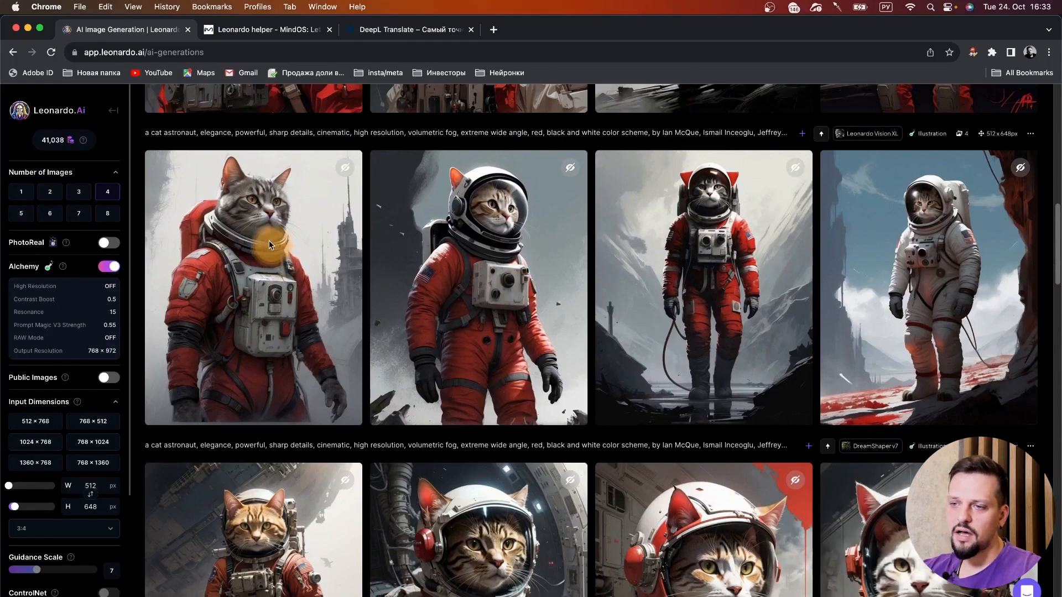
pyautogui.moveTo(272, 244)
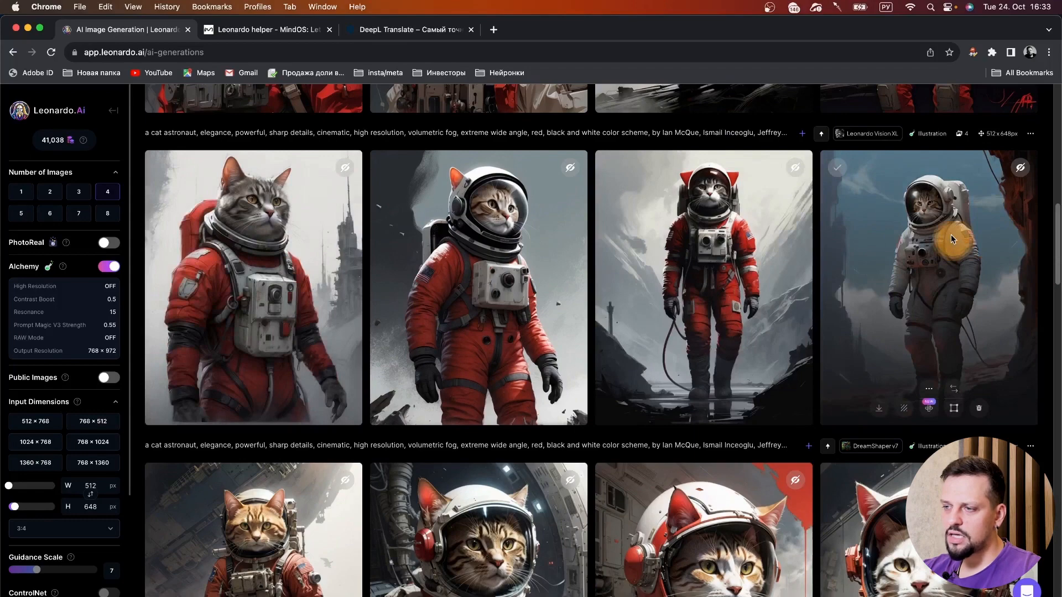
pyautogui.click(950, 234)
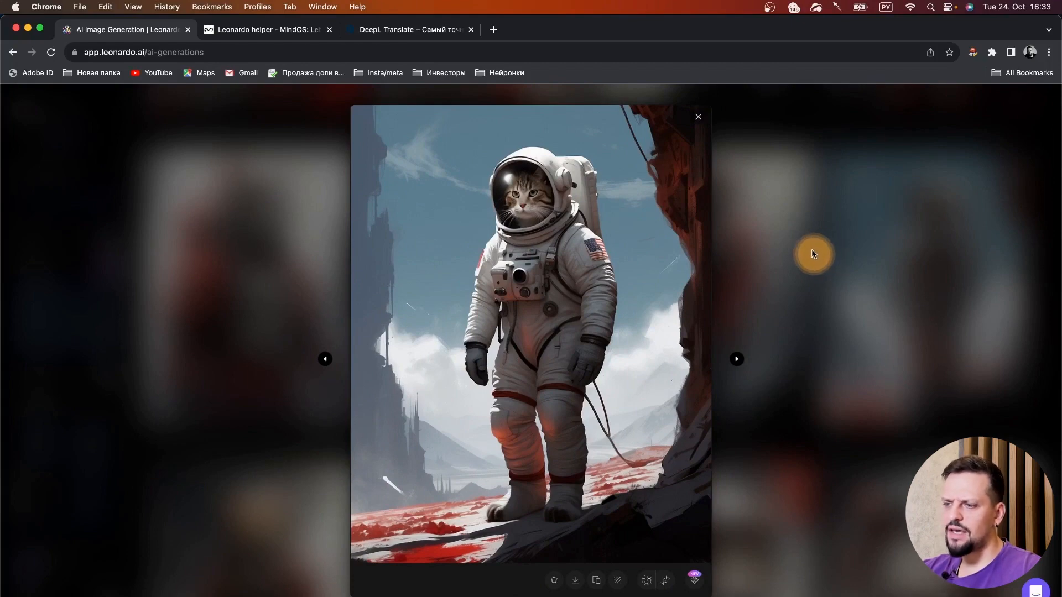
pyautogui.click(327, 364)
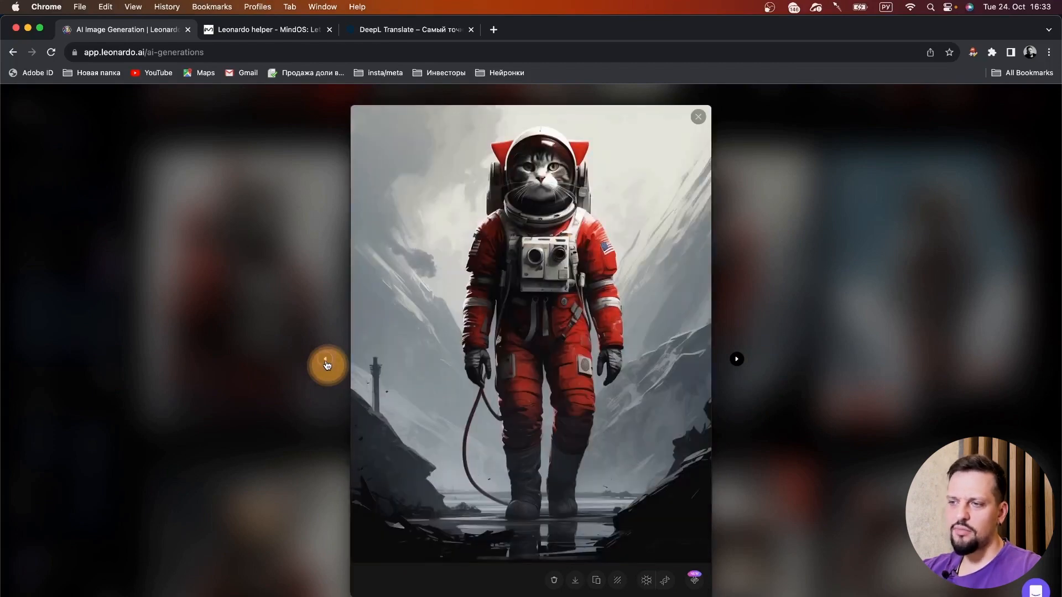
pyautogui.click(327, 365)
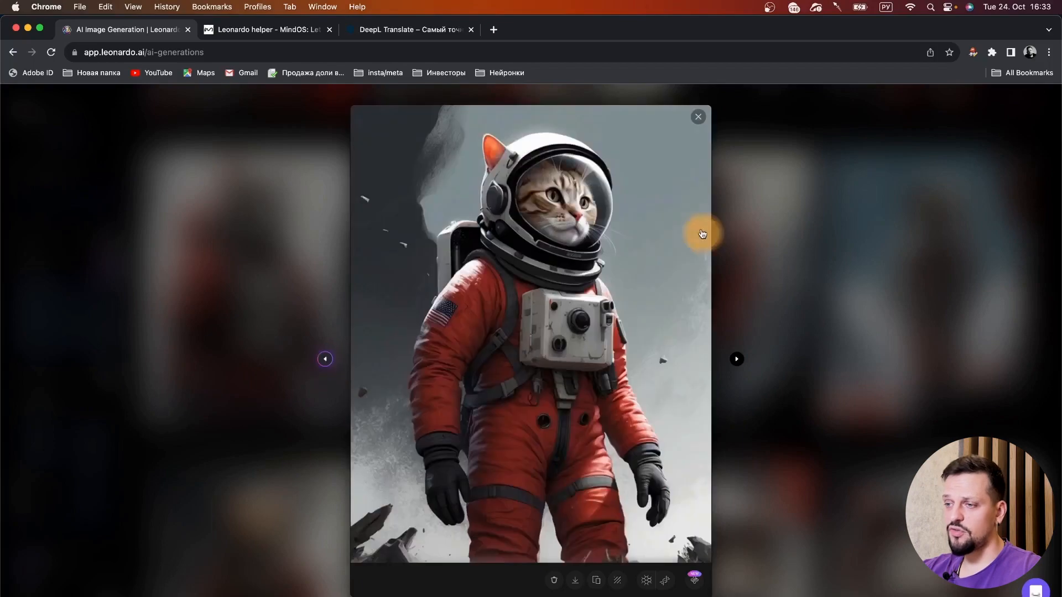
pyautogui.click(800, 275)
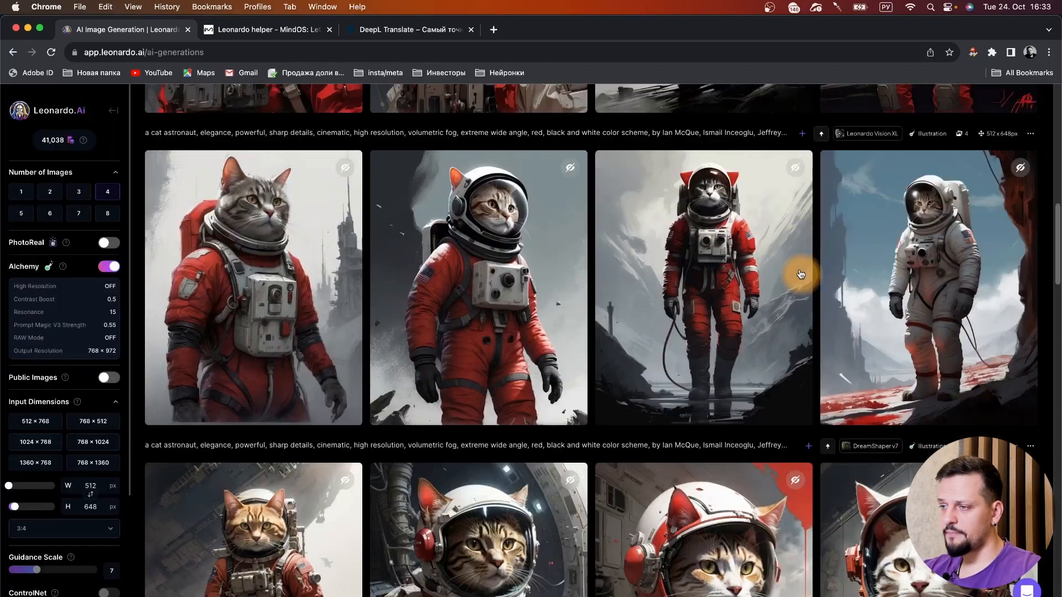
# Step: Inspect the second Leonardo Diffusion XL image, the grey cat in a white helmet, in the enlarged view
pyautogui.scroll(5, 800, 276)
pyautogui.moveTo(801, 275)
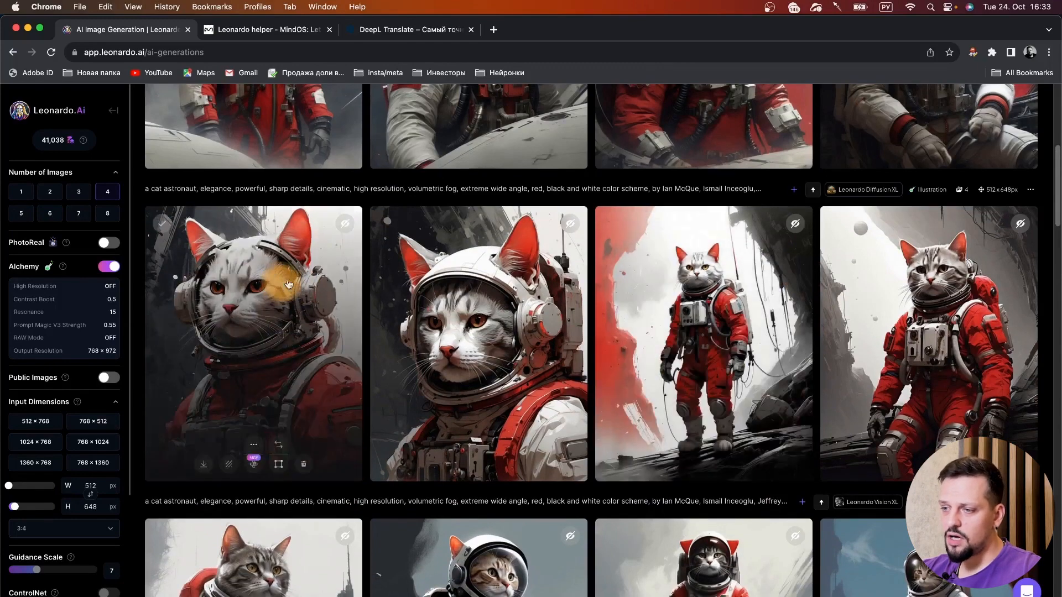
pyautogui.click(506, 322)
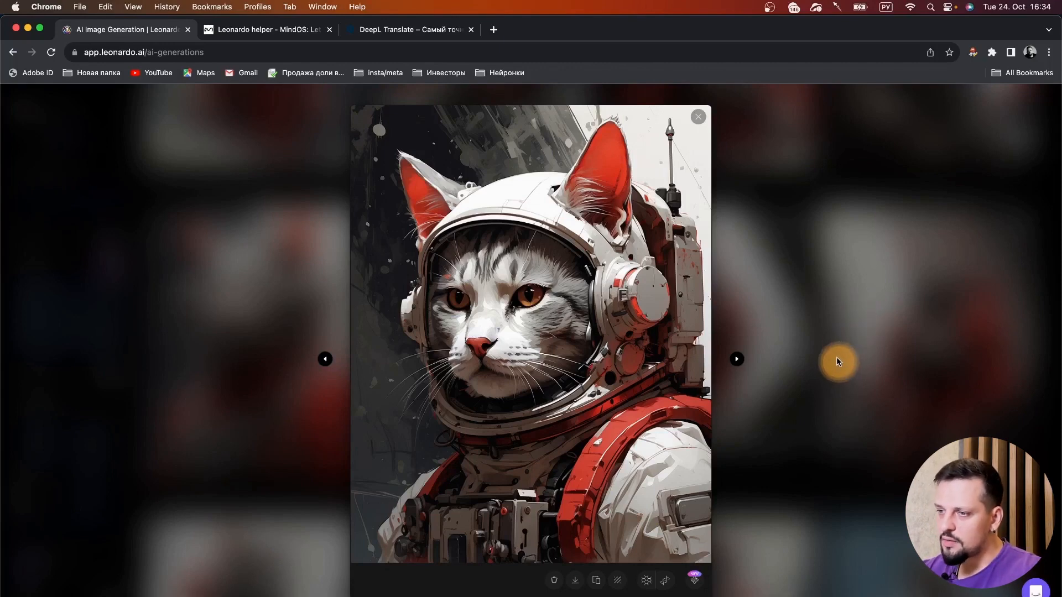
pyautogui.press('Escape')
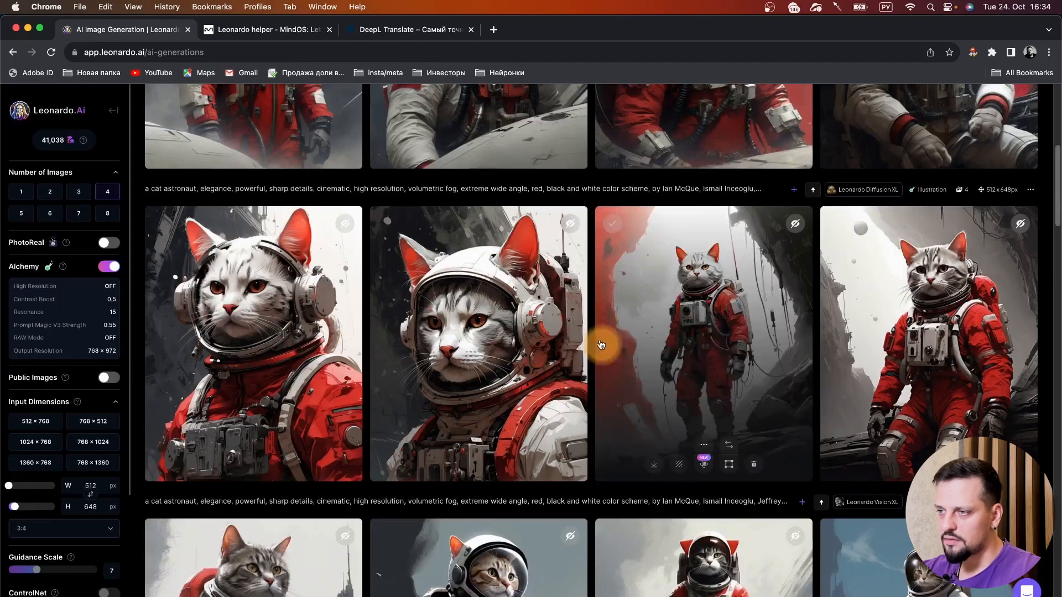
# Step: View the RPG v5 images enlarged, going backwards from the fourth to the first, and return to the generation list
pyautogui.scroll(6, 569, 348)
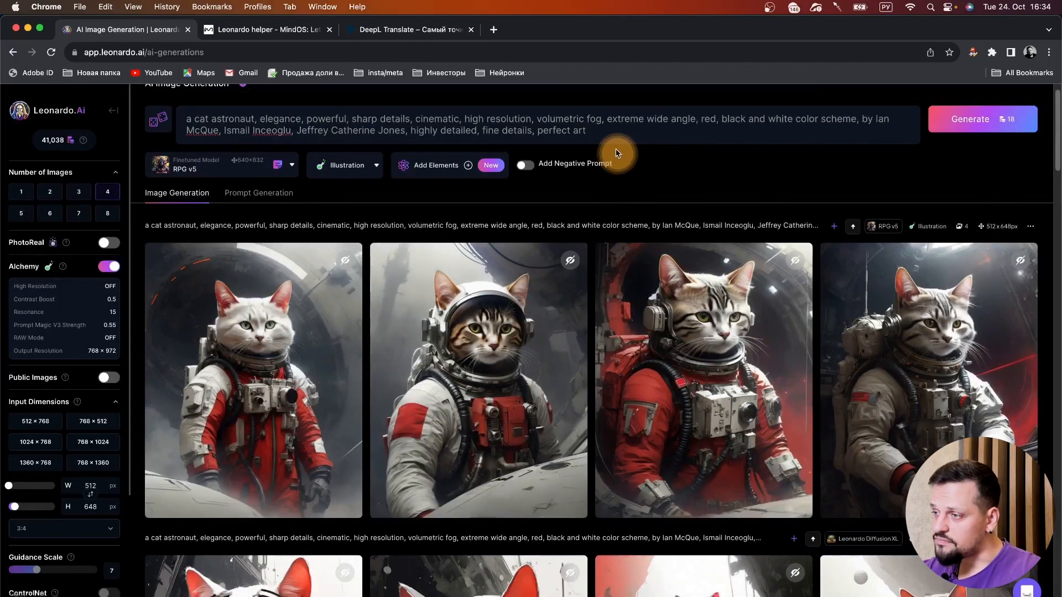
pyautogui.click(912, 356)
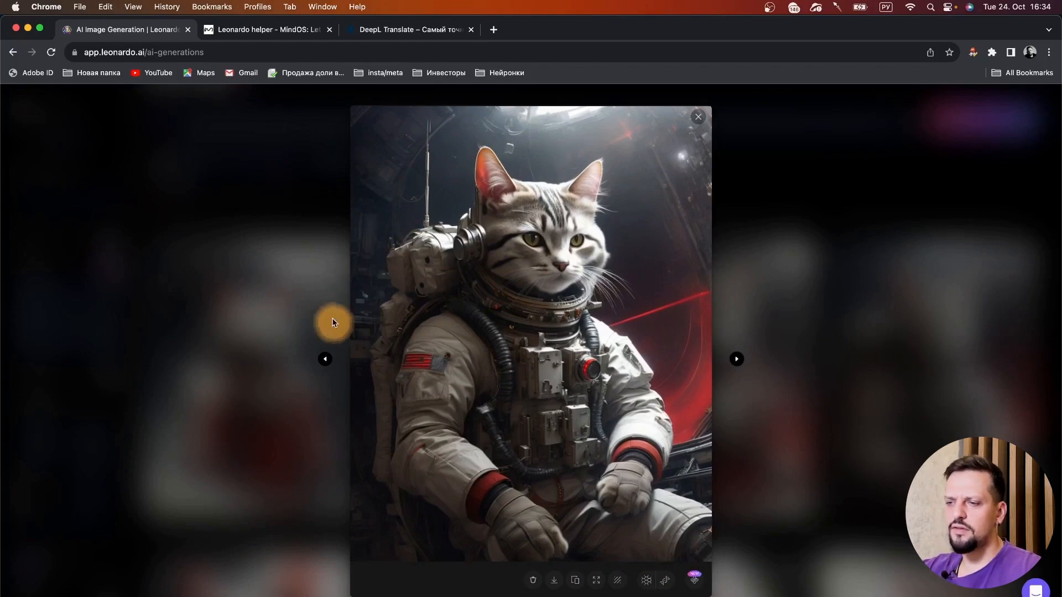
pyautogui.click(324, 364)
pyautogui.click(324, 363)
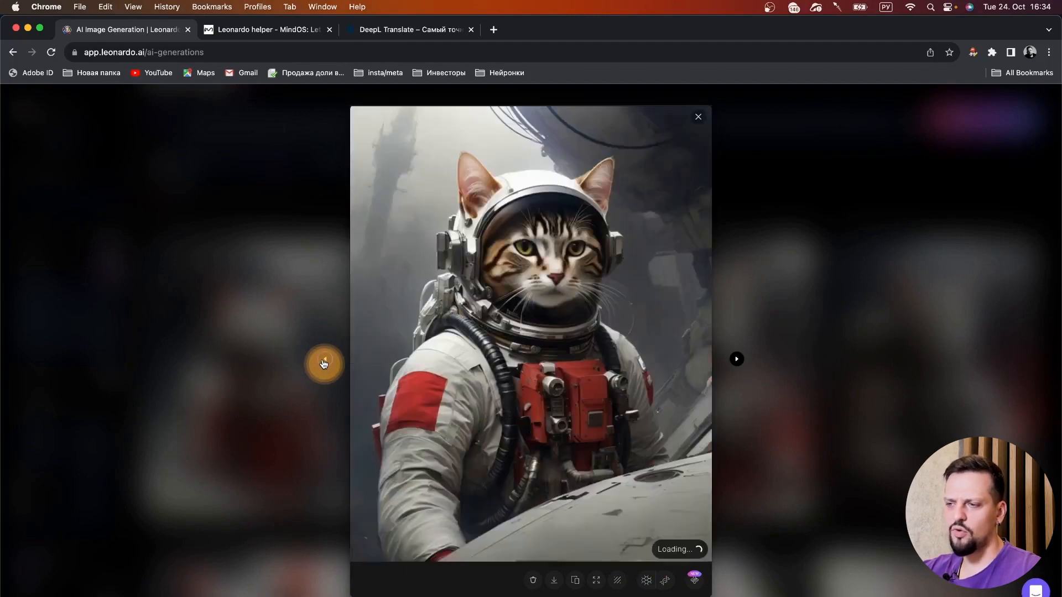
pyautogui.click(324, 363)
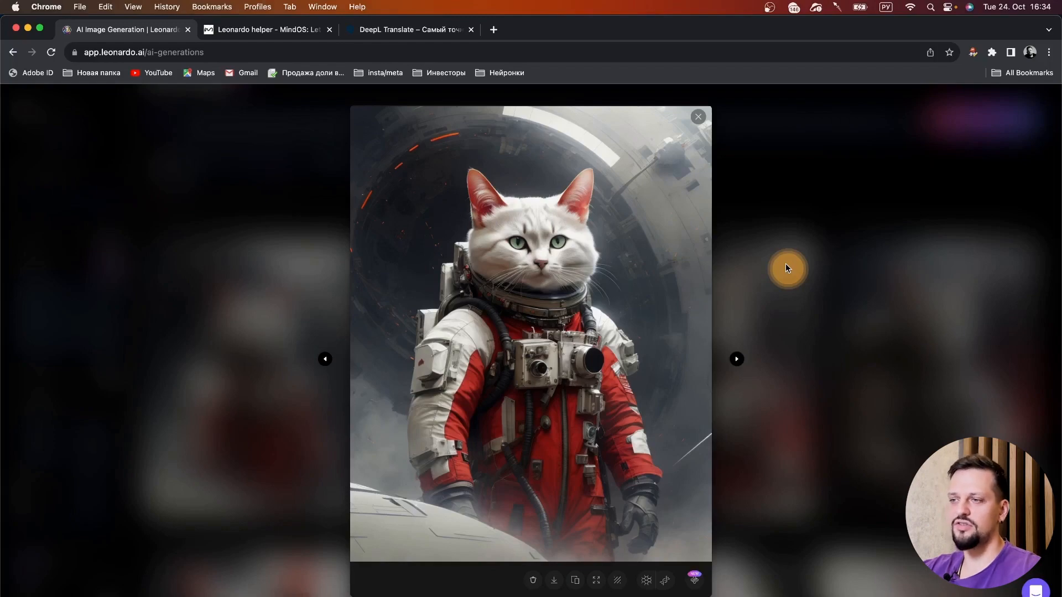
pyautogui.click(787, 269)
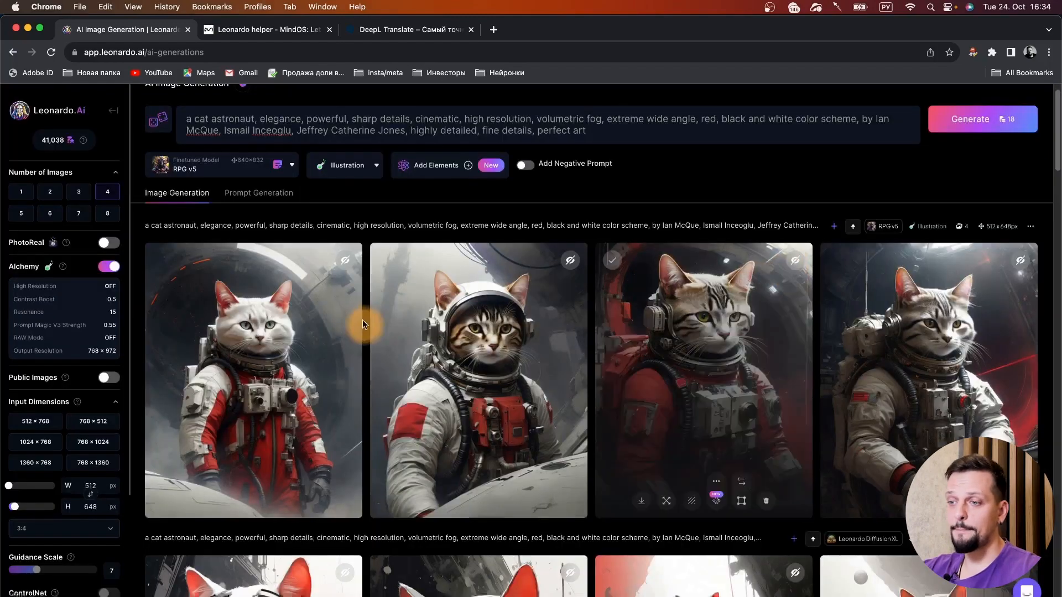
# Step: Review the result rows again from RPG v5 back to Absolute Reality v1.6 to compare the models
pyautogui.scroll(-10, 365, 319)
pyautogui.scroll(-5, 370, 318)
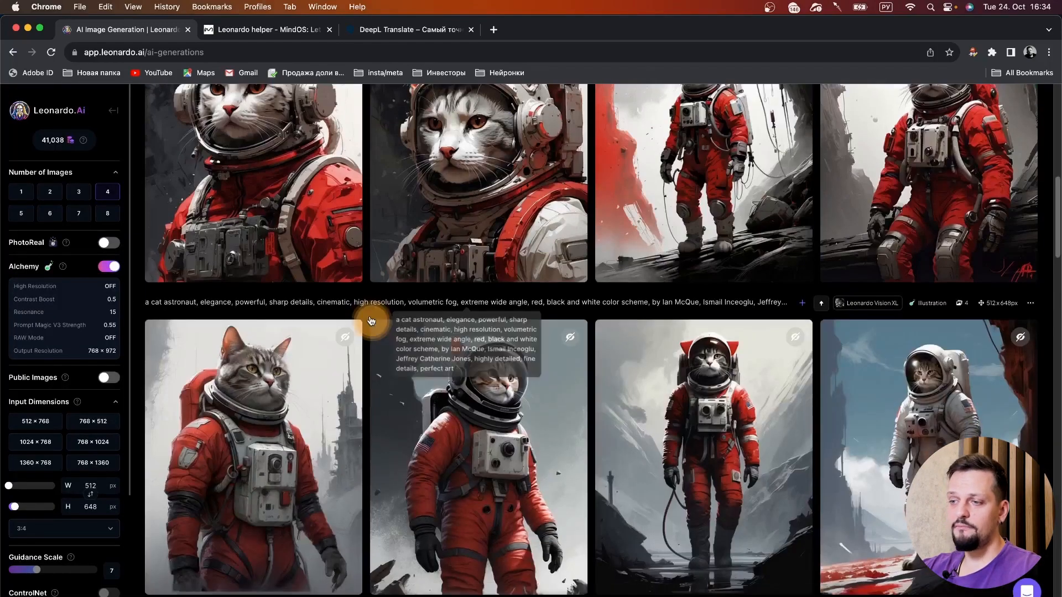
pyautogui.scroll(-15, 369, 321)
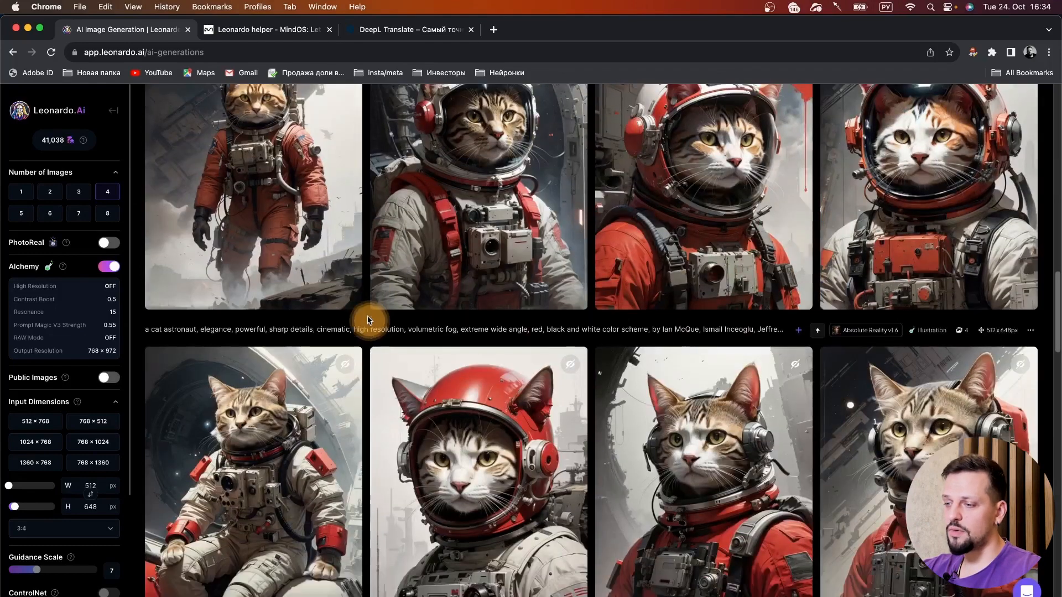
# Step: Review the result rows down to 3D Animation Style and back up to Absolute Reality v1.6 to compare the models
pyautogui.scroll(-5, 368, 320)
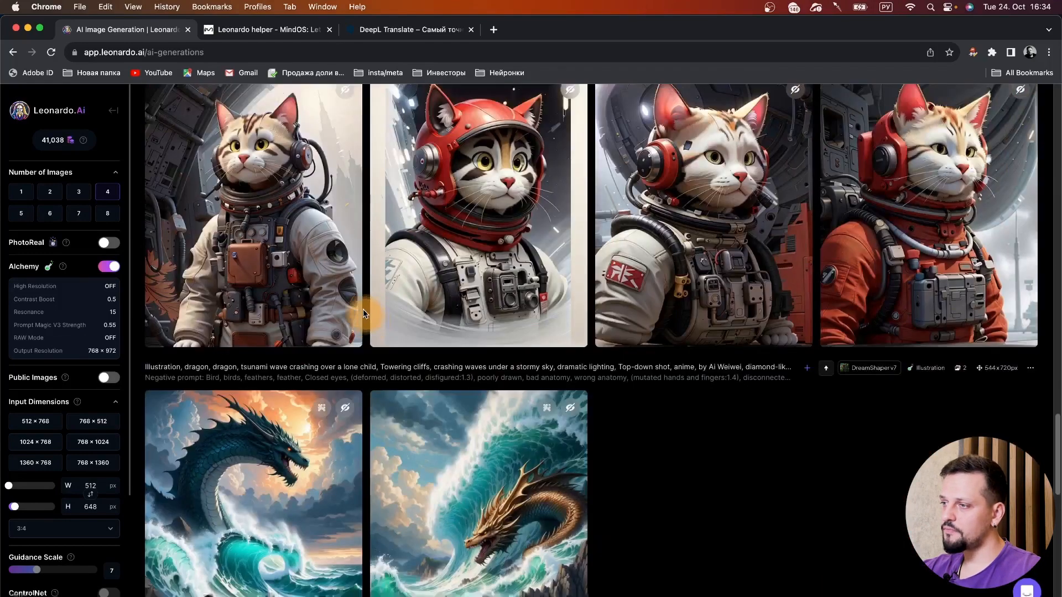
pyautogui.scroll(7, 363, 314)
pyautogui.scroll(-5, 363, 313)
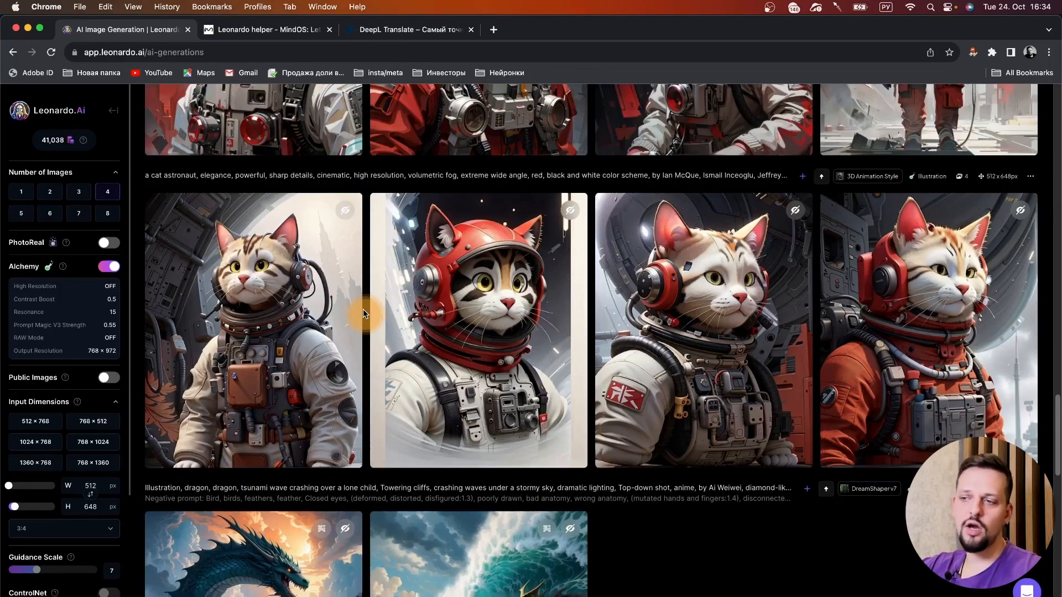
pyautogui.scroll(6, 376, 326)
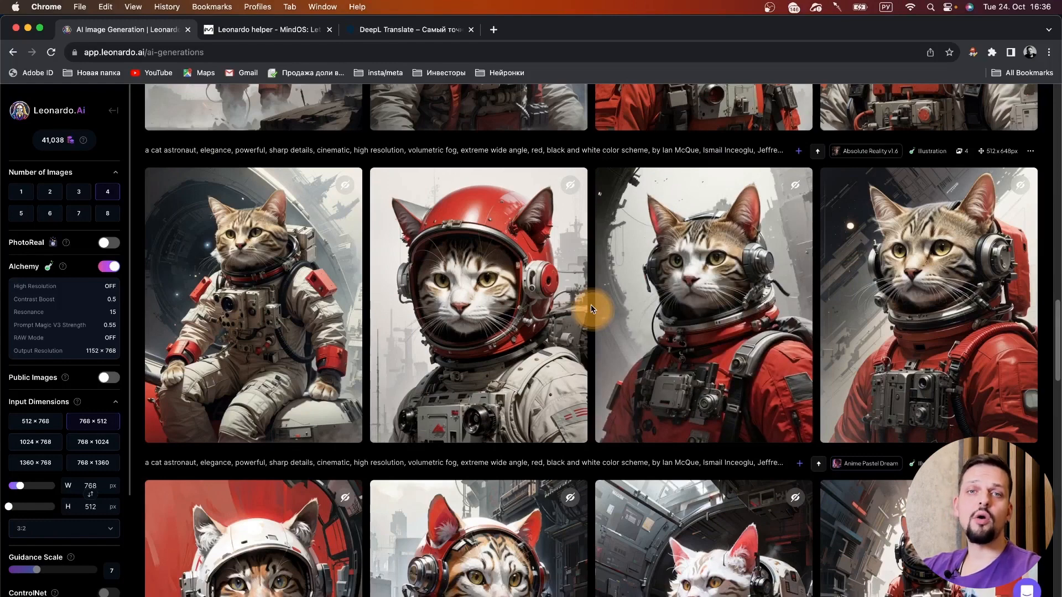
# Step: View the second Absolute Reality v1.6 image and the third DreamShaper v7 image enlarged, returning to the generation list after each
pyautogui.moveTo(433, 293)
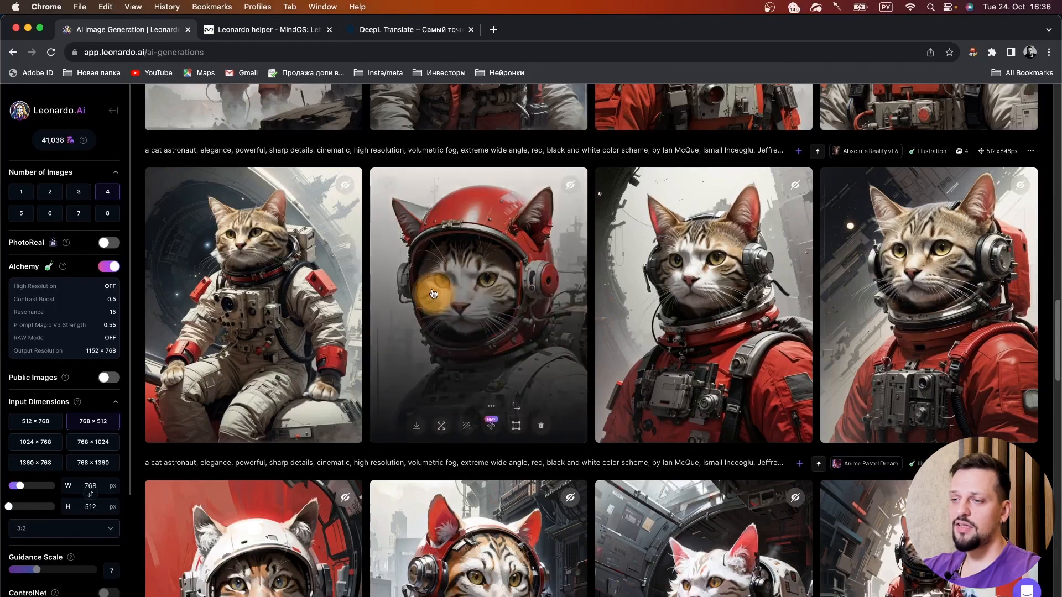
pyautogui.click(466, 287)
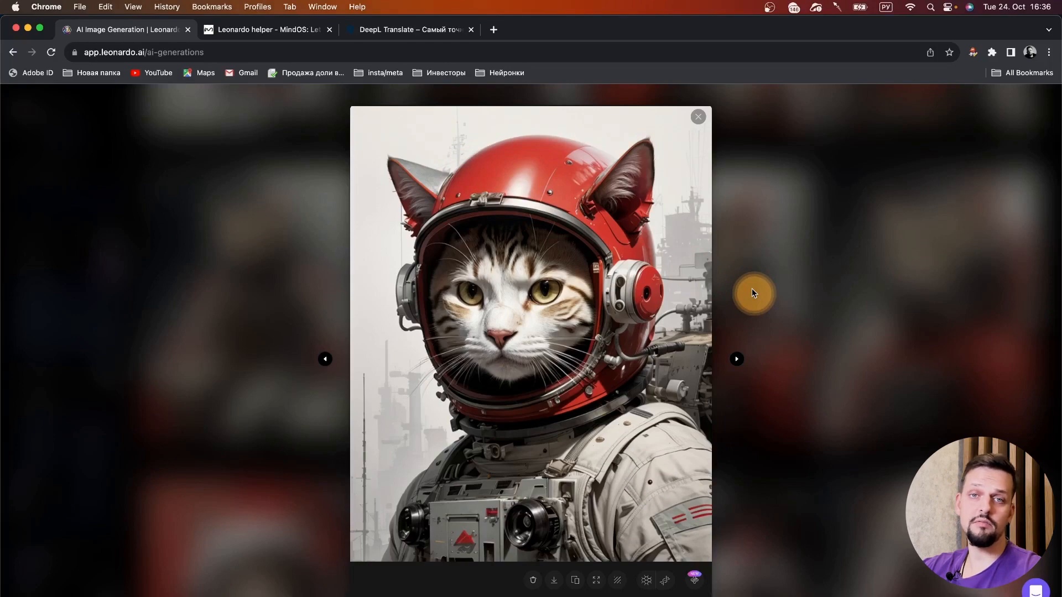
pyautogui.press('Escape')
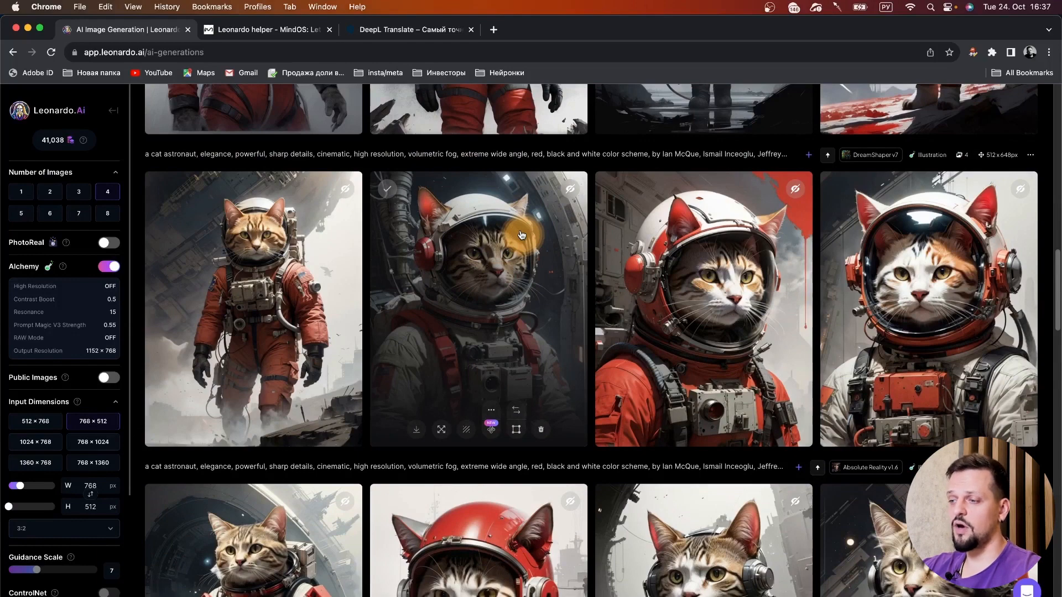
pyautogui.click(683, 291)
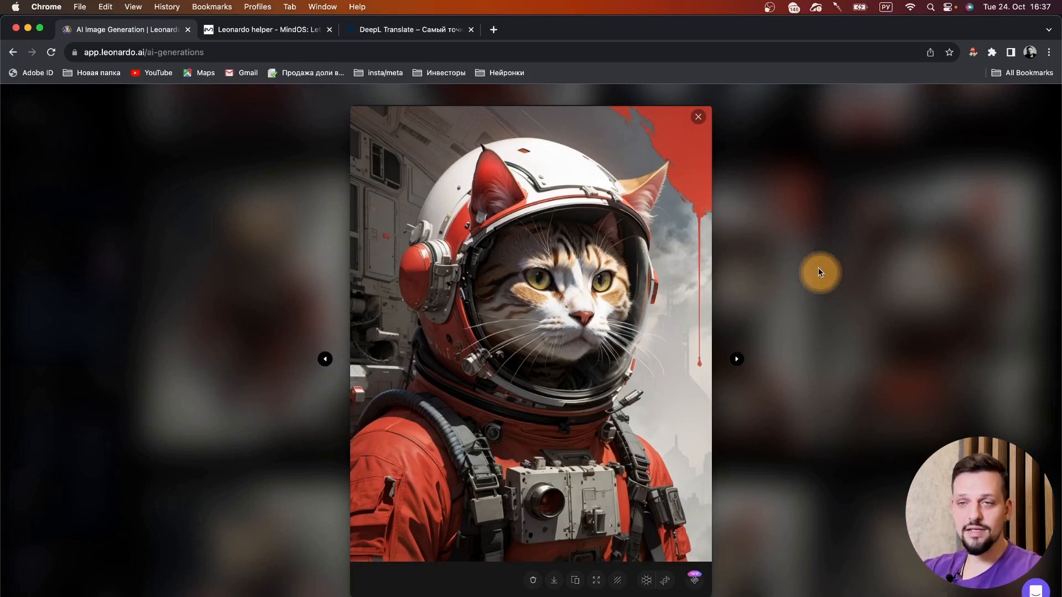
pyautogui.press('Escape')
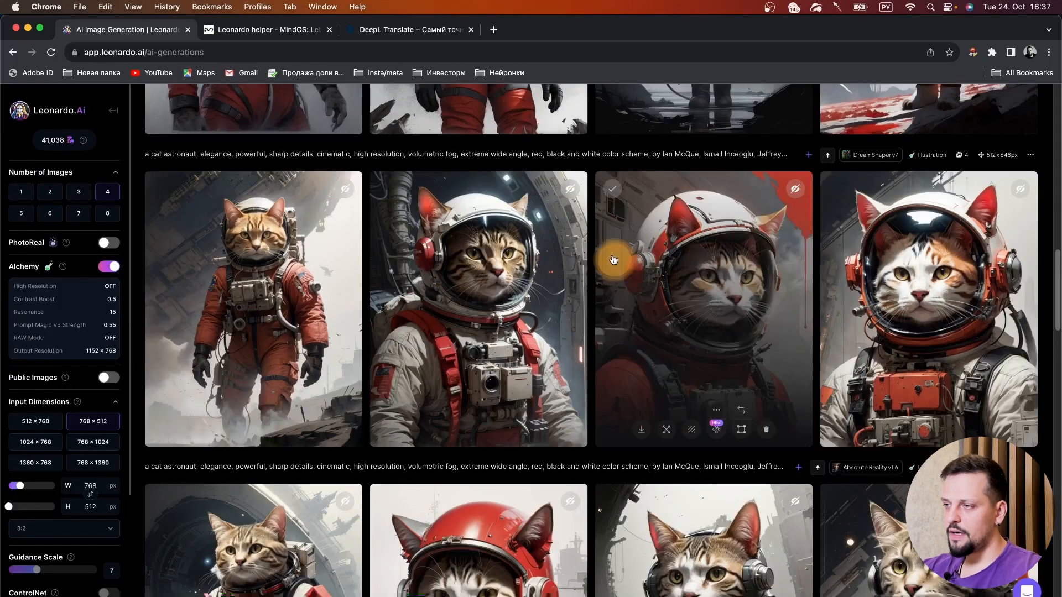
# Step: Look over the Leonardo Vision XL row and view the second Leonardo Diffusion XL image enlarged, closing it when done
pyautogui.scroll(3, 613, 260)
pyautogui.scroll(2, 613, 261)
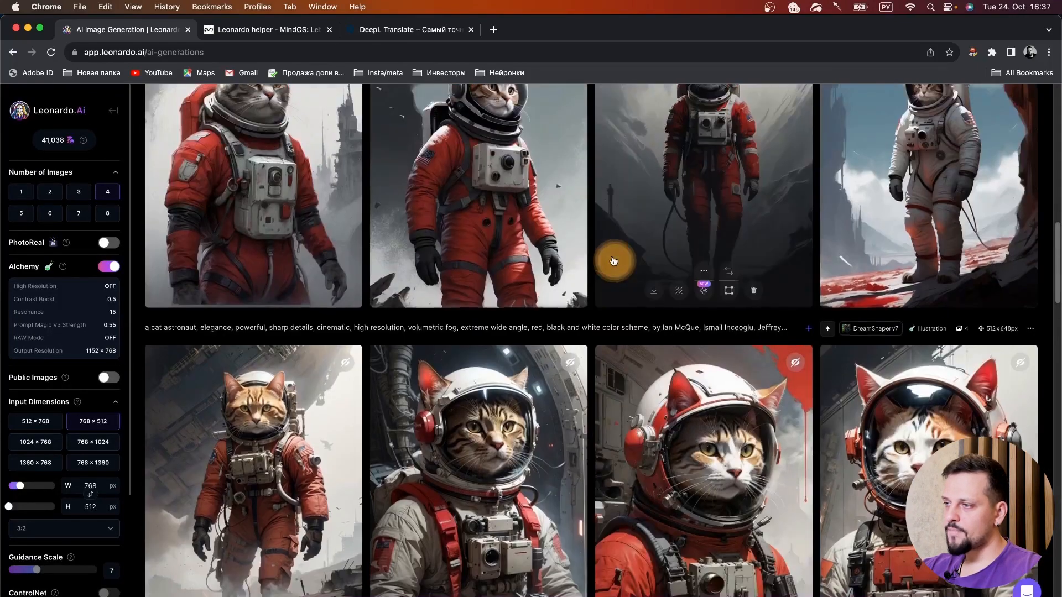
pyautogui.scroll(4, 612, 261)
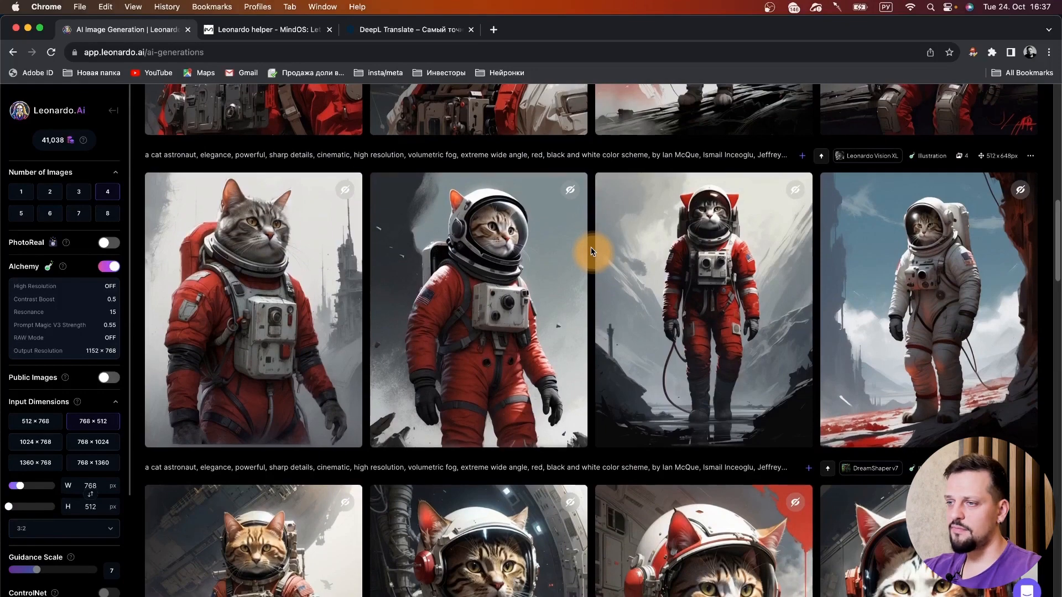
pyautogui.scroll(5, 591, 251)
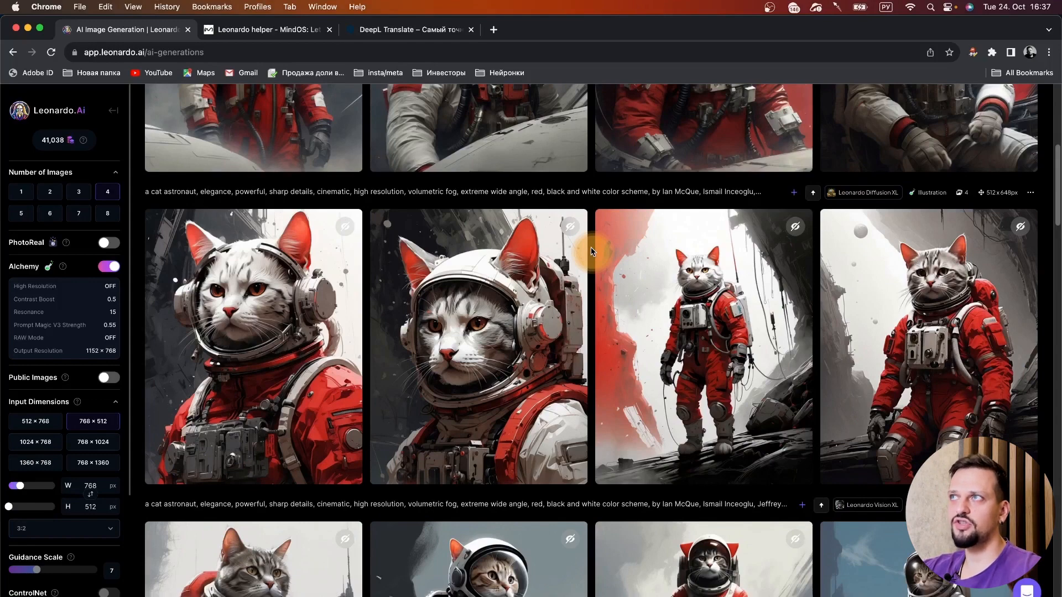
pyautogui.click(500, 286)
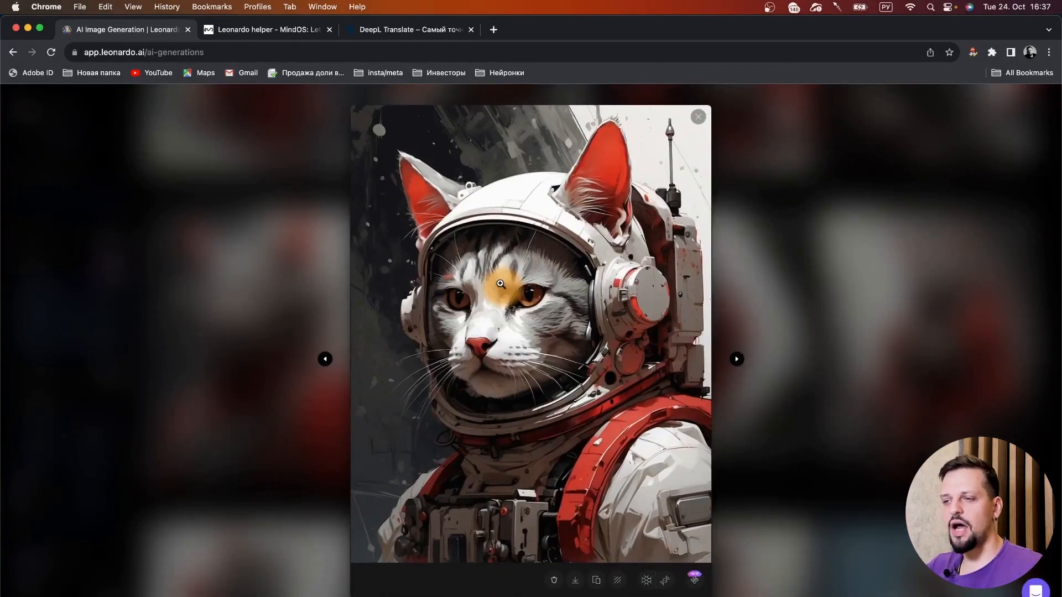
pyautogui.click(699, 120)
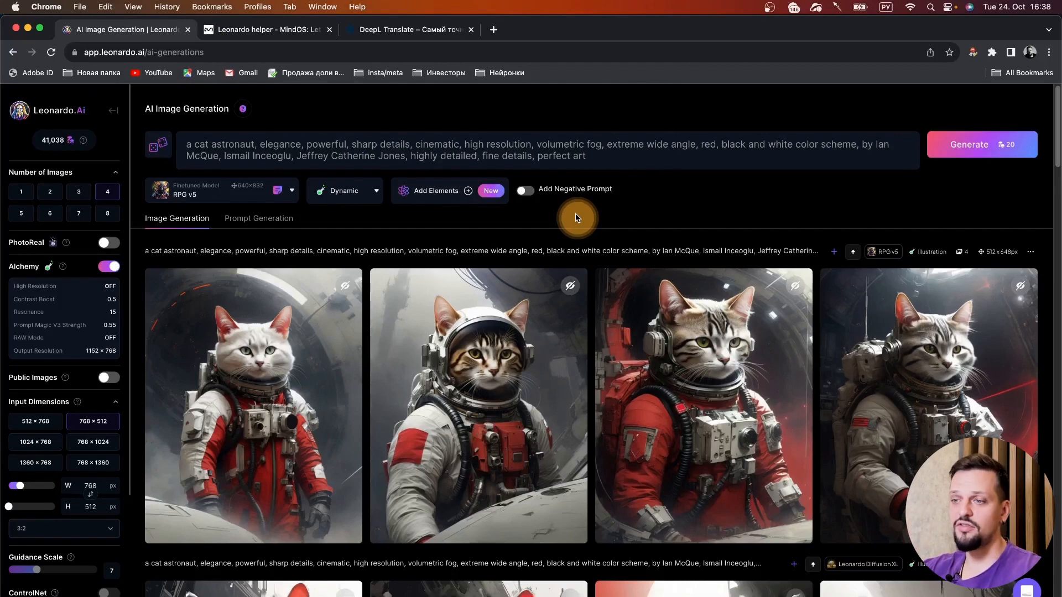
# Step: Compare the result rows between RPG v5 and Absolute Reality v1.6 again and return to the generation settings
pyautogui.scroll(-10, 450, 262)
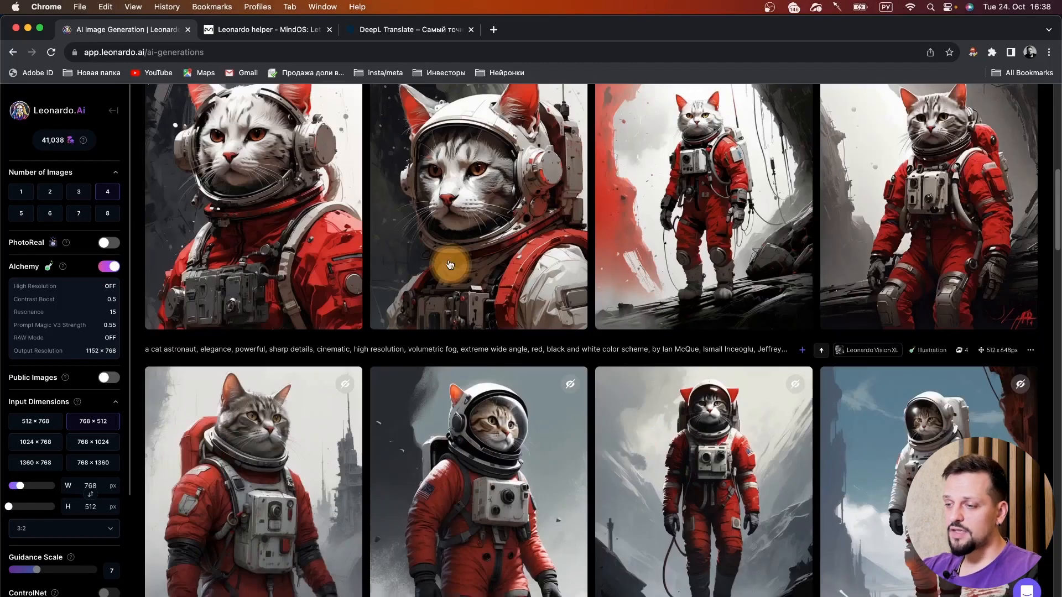
pyautogui.scroll(-9, 450, 265)
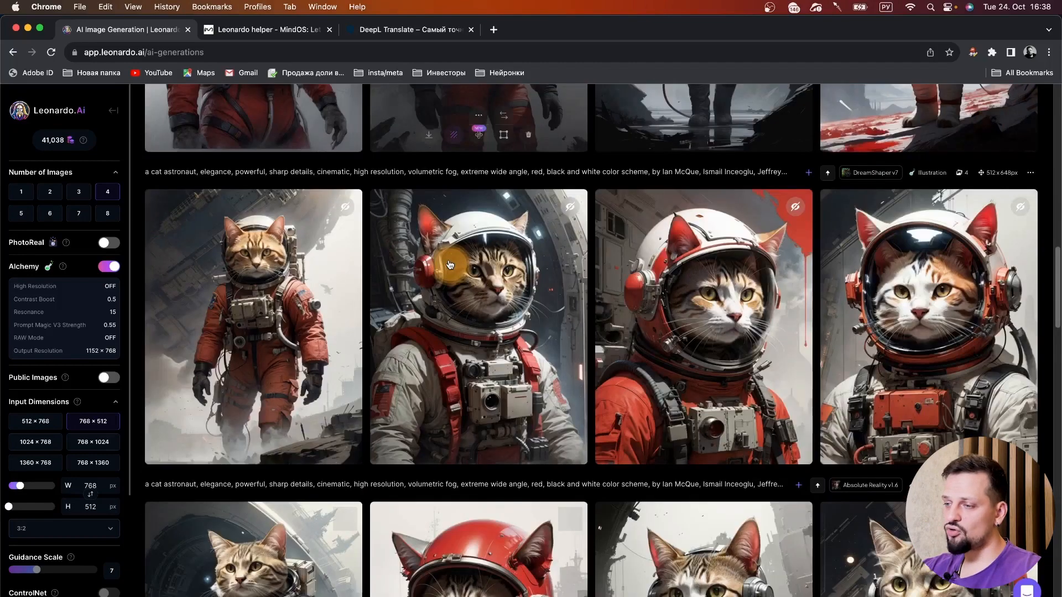
pyautogui.scroll(-4, 450, 264)
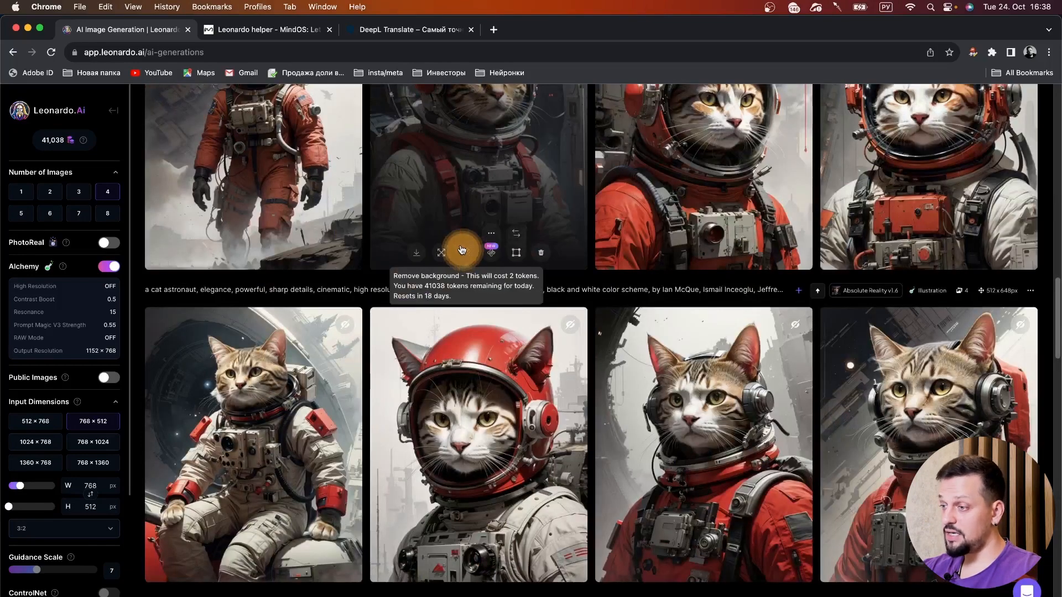
pyautogui.scroll(-8, 462, 250)
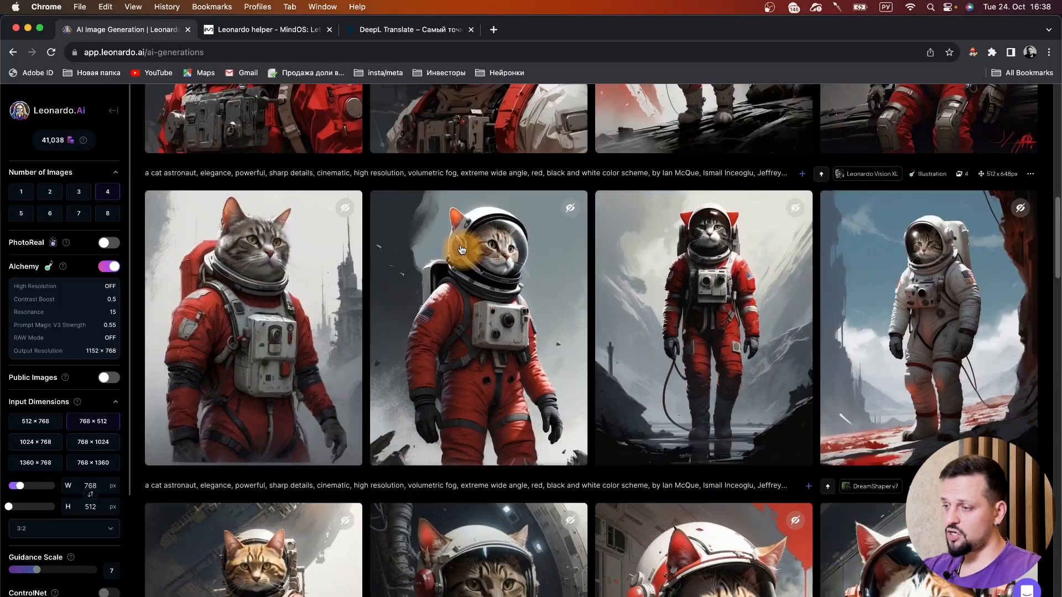
pyautogui.scroll(-2, 461, 250)
pyautogui.scroll(-7, 462, 250)
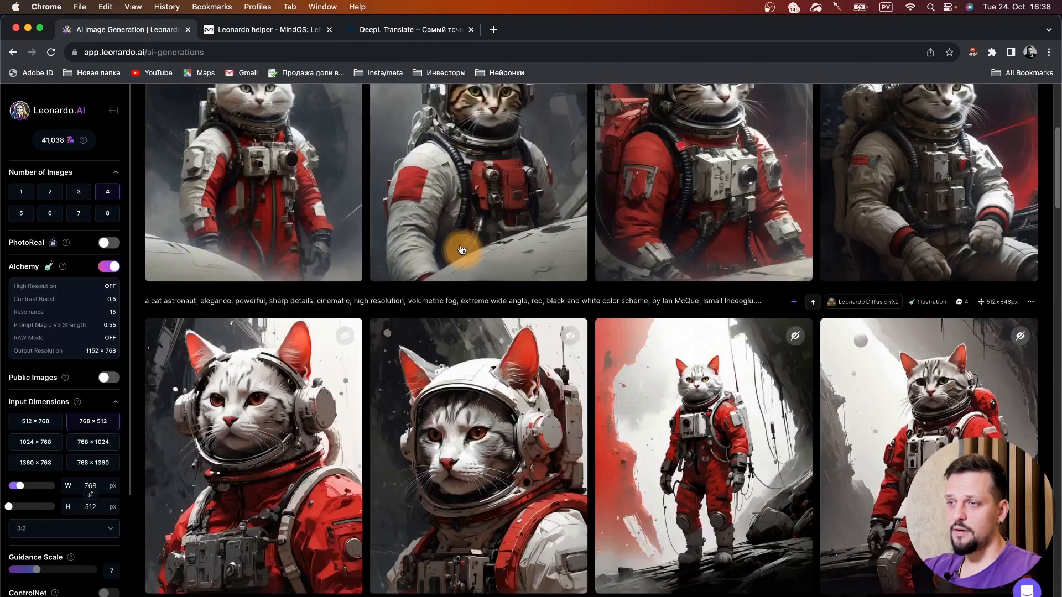
pyautogui.scroll(6, 462, 250)
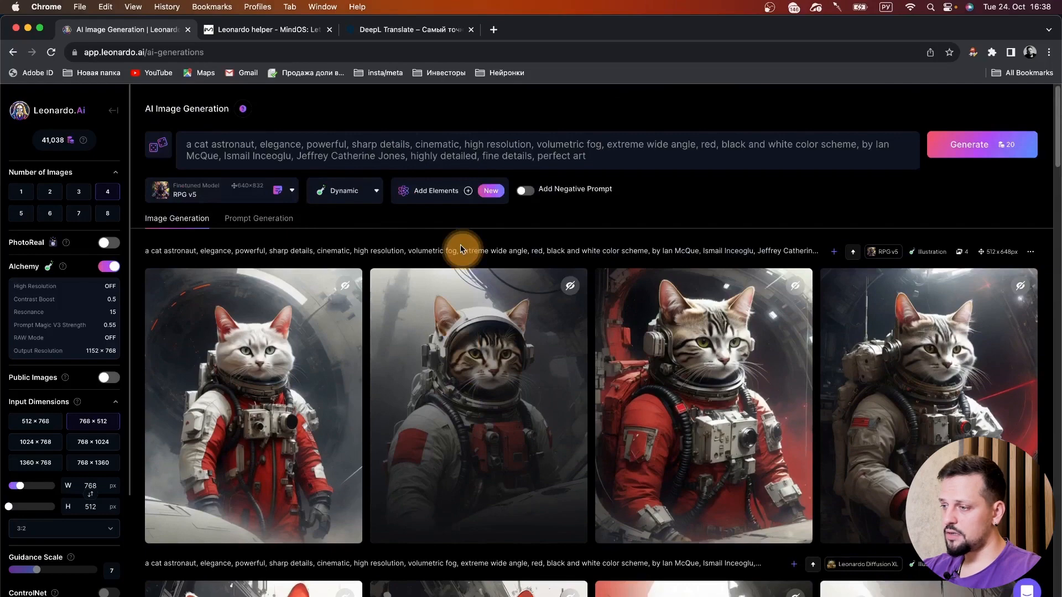
pyautogui.scroll(-7, 461, 244)
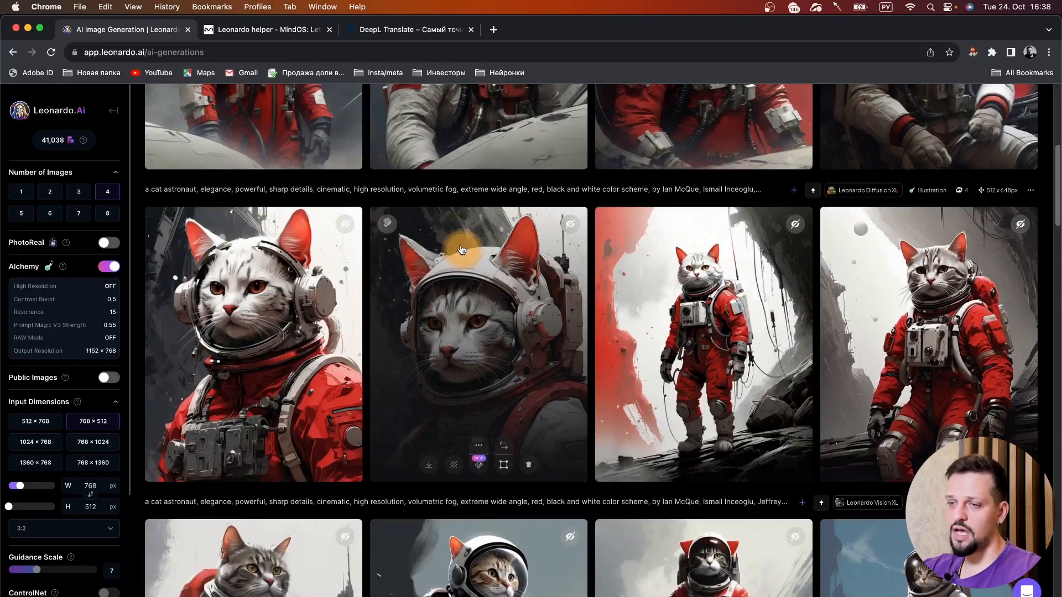
pyautogui.scroll(6, 280, 222)
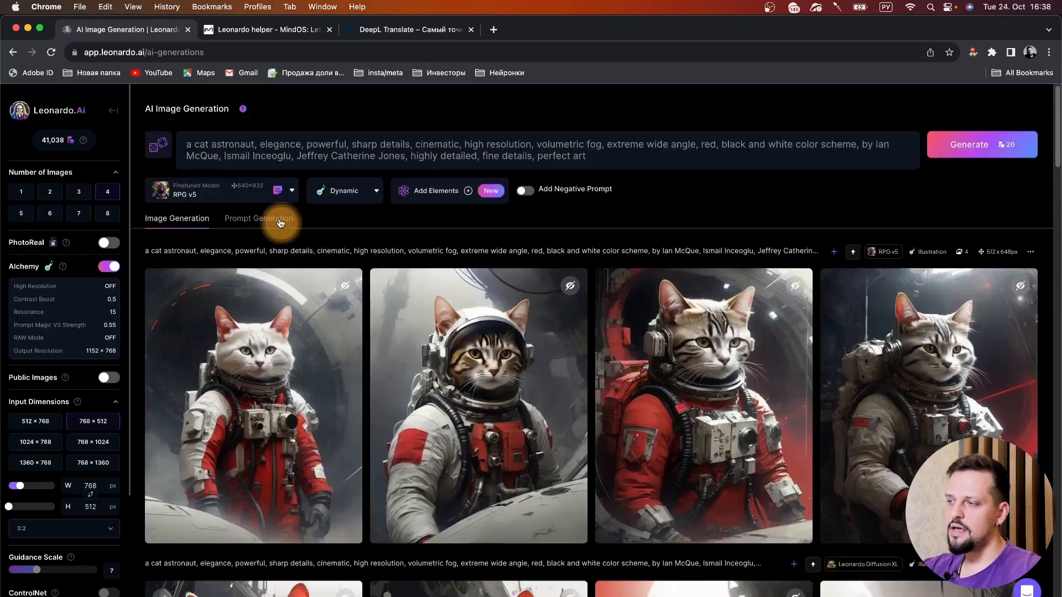
# Step: Generate four 768 × 512 images of the cat astronaut with the Leonardo Diffusion XL model in the Anime style
pyautogui.click(239, 195)
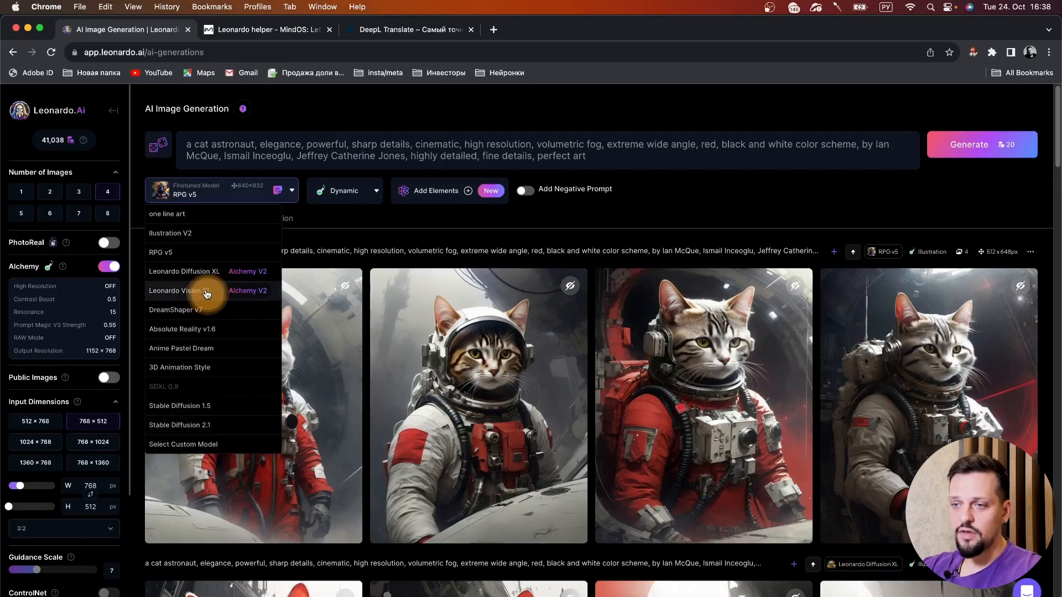
pyautogui.click(201, 271)
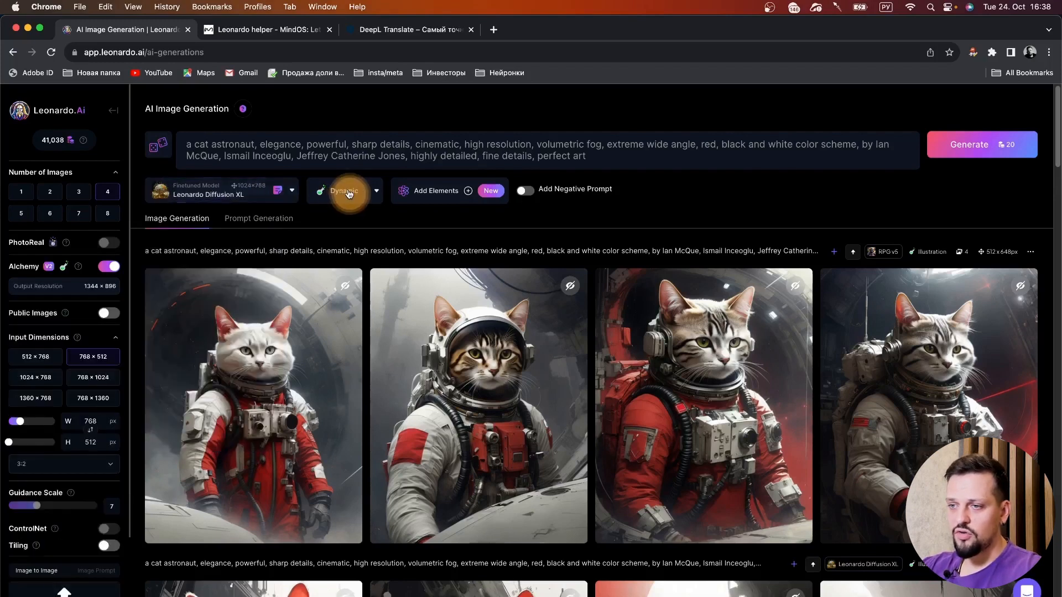
pyautogui.click(349, 193)
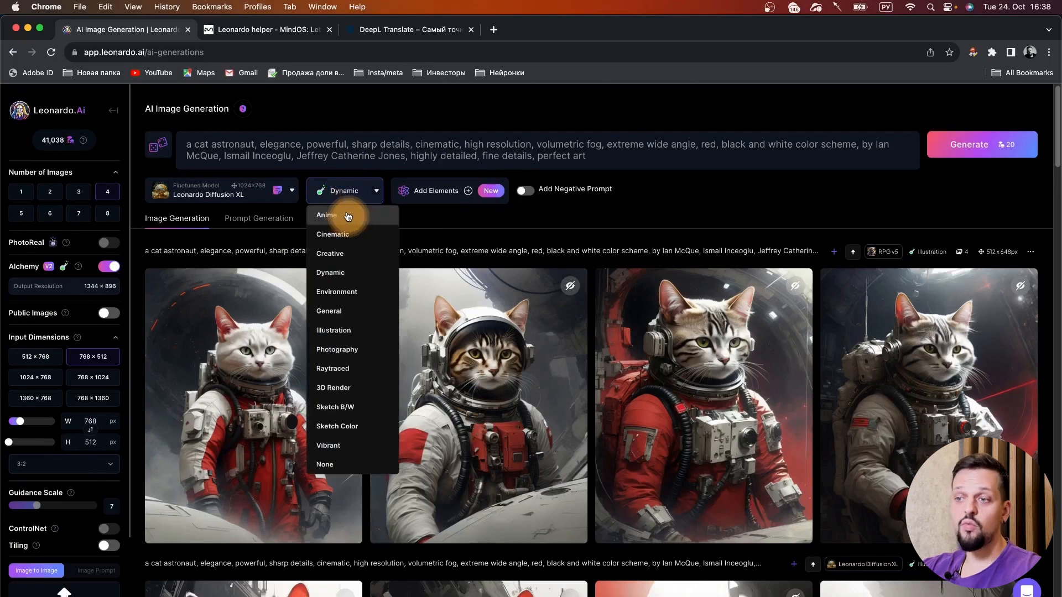
pyautogui.click(347, 216)
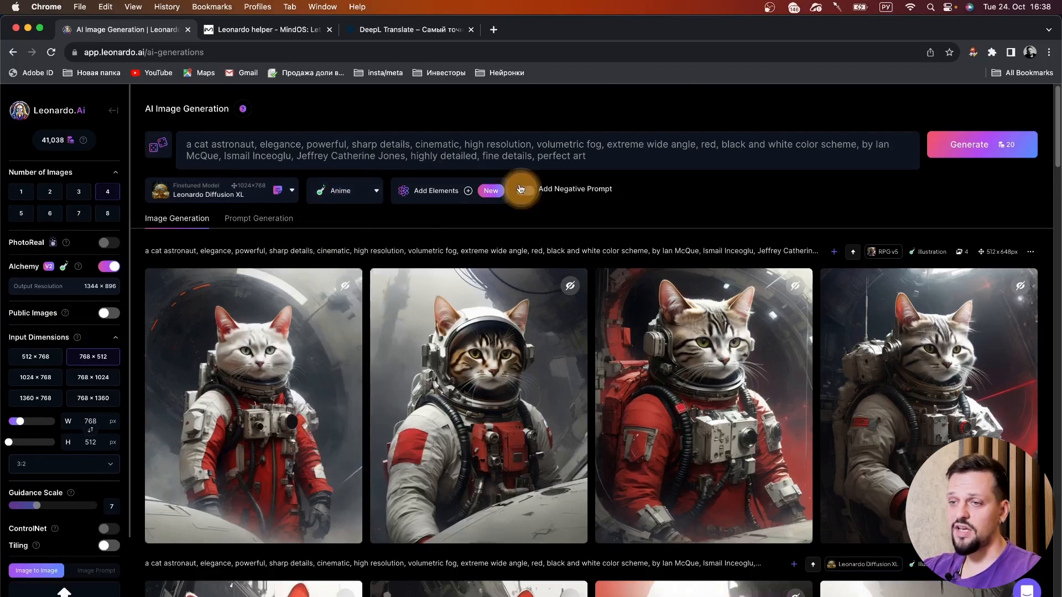
pyautogui.click(971, 160)
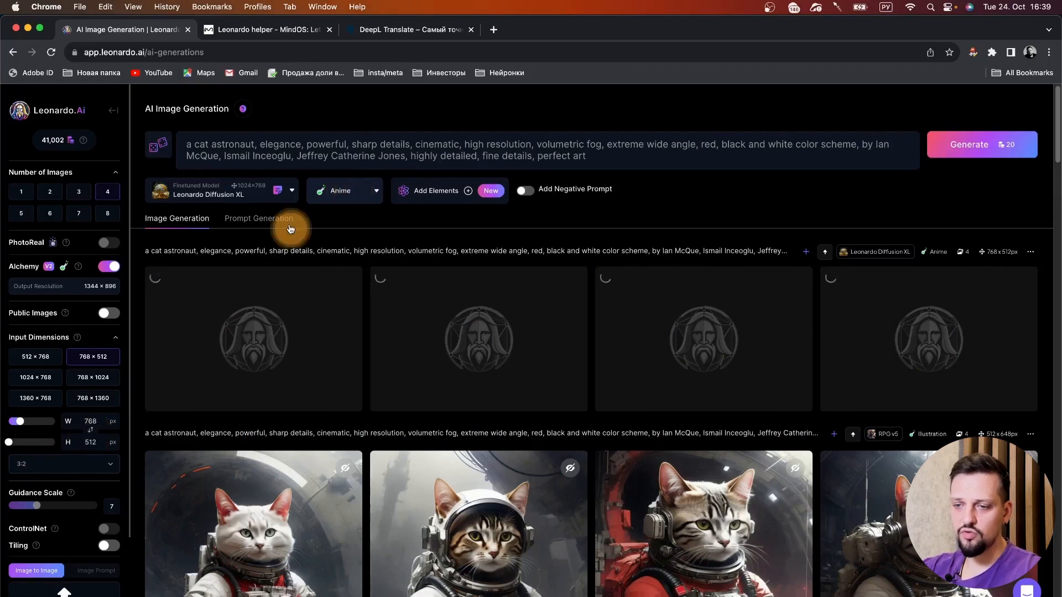
# Step: Generate four 512 × 768 images in the Cinematic style and four more in the Creative style
pyautogui.click(345, 191)
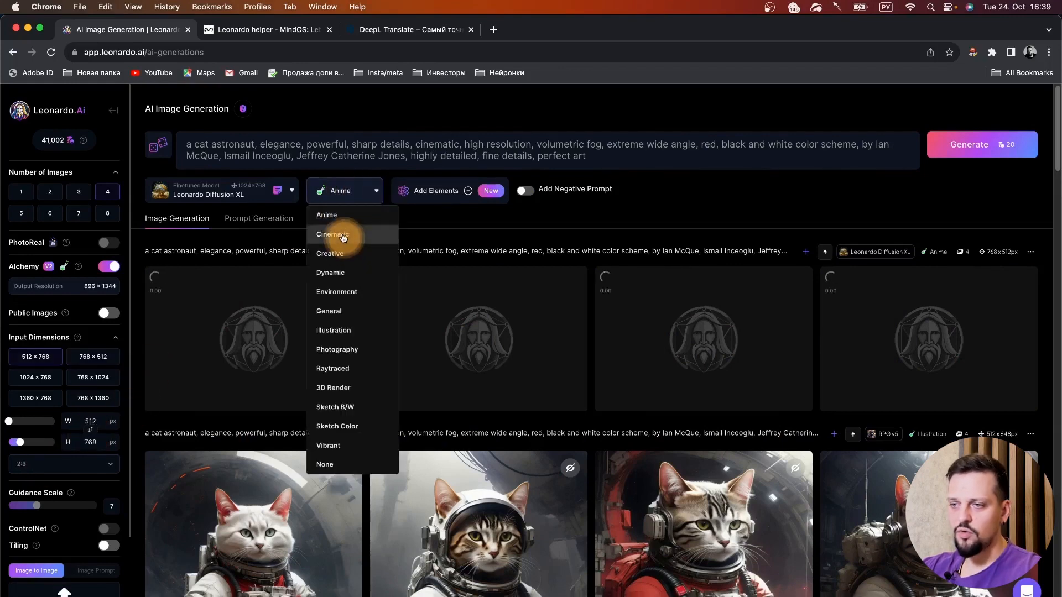
pyautogui.click(343, 237)
pyautogui.click(346, 191)
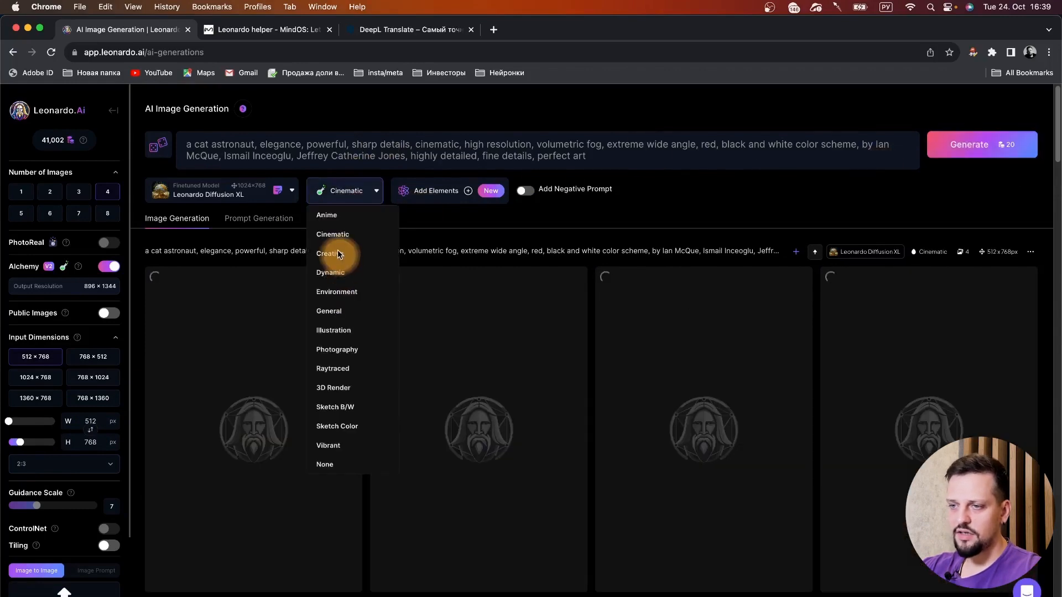
pyautogui.click(337, 253)
pyautogui.click(948, 142)
# Step: Generate four images with the same prompt in the Dynamic style and four in the Environment style
pyautogui.click(346, 191)
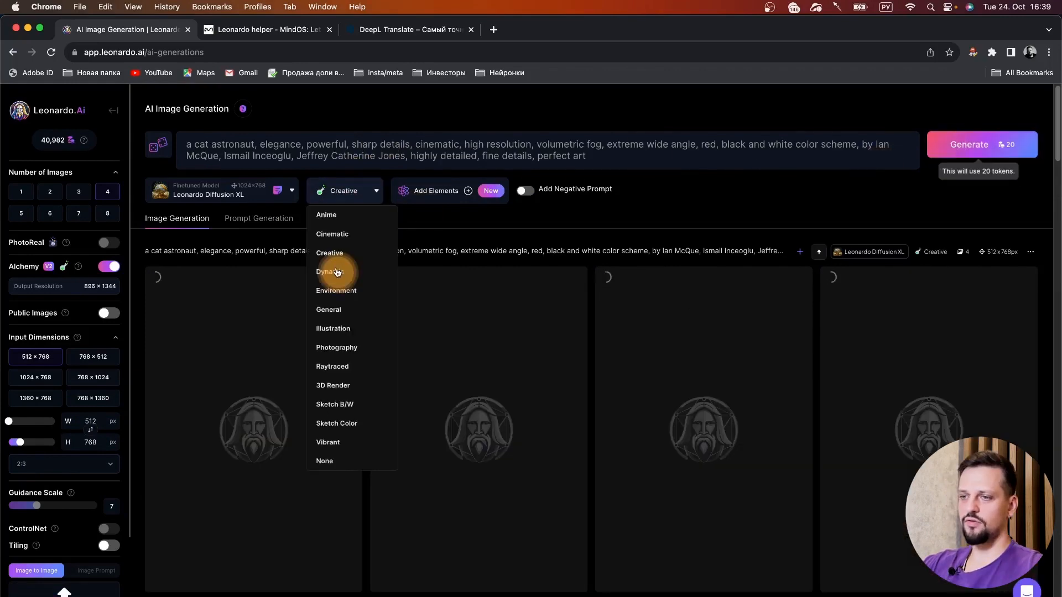
pyautogui.click(337, 272)
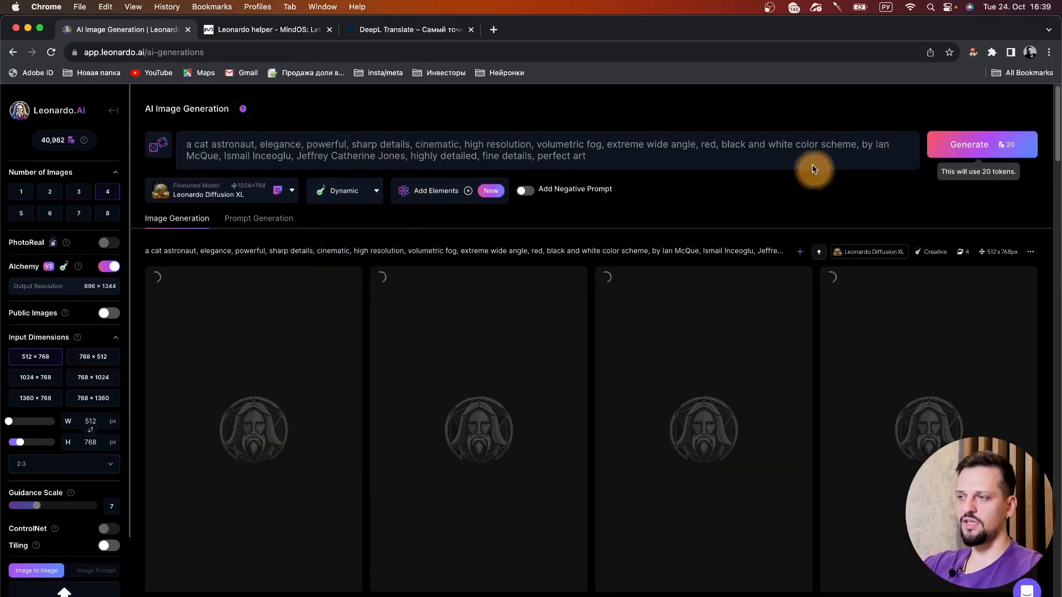
pyautogui.click(962, 150)
pyautogui.click(346, 191)
pyautogui.click(347, 296)
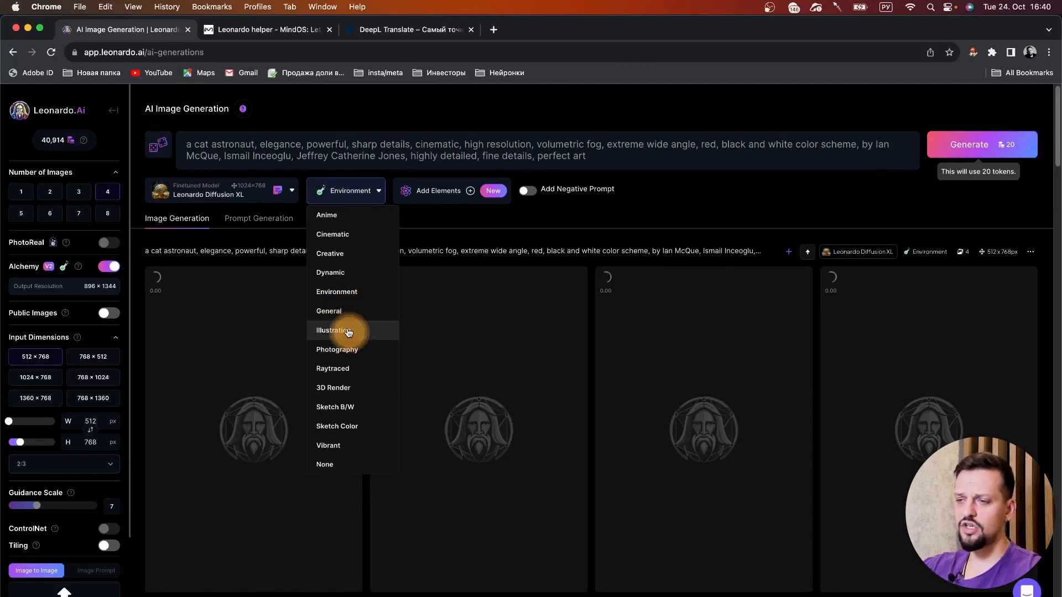
# Step: Generate four images with the same prompt in the Illustration style and four in the Photography style
pyautogui.click(348, 330)
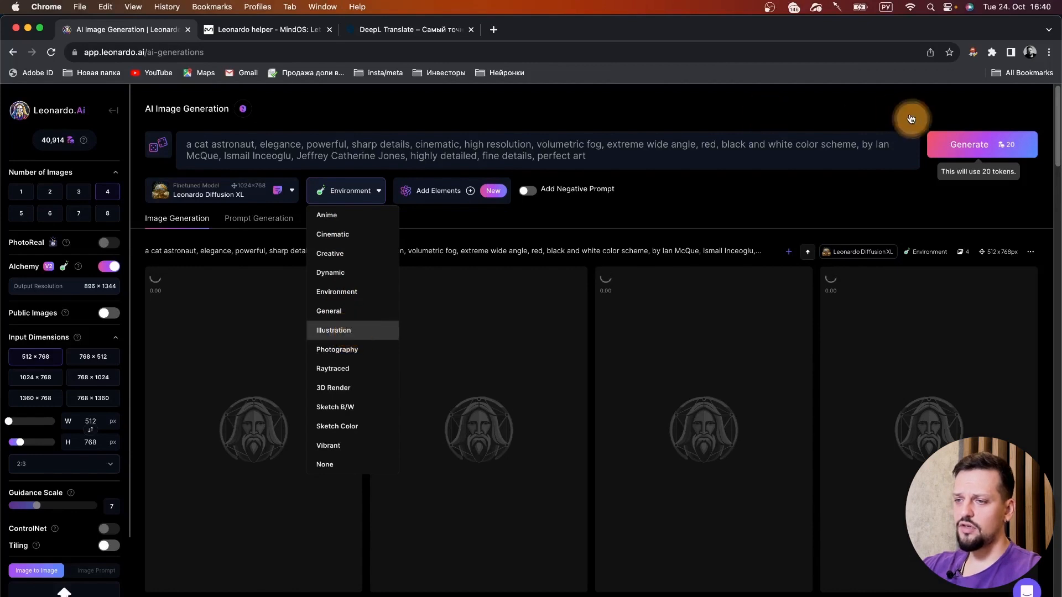
pyautogui.click(963, 147)
pyautogui.click(347, 190)
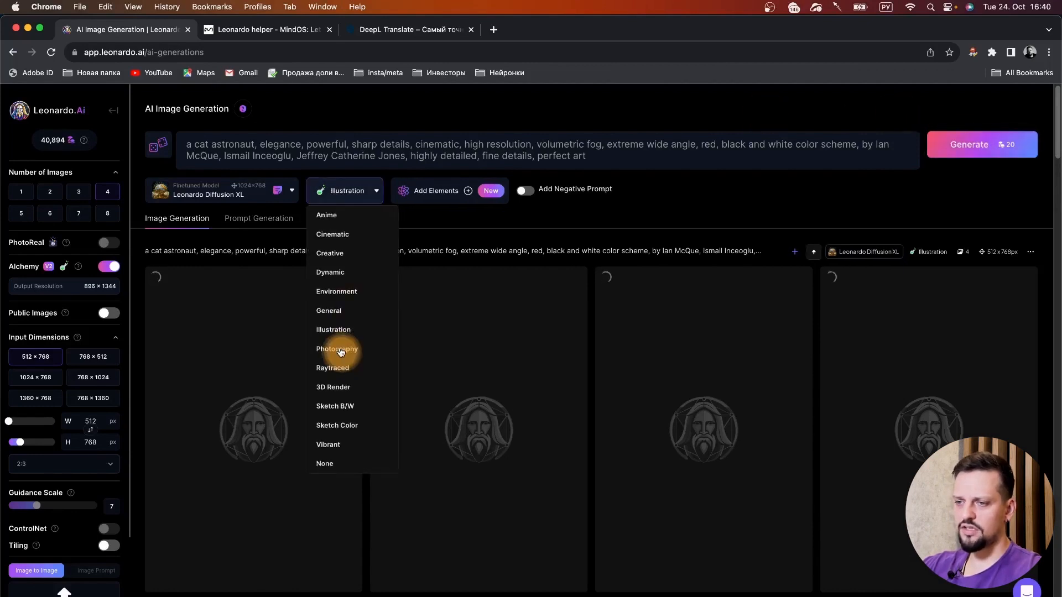
pyautogui.click(341, 350)
pyautogui.click(960, 145)
# Step: Generate four images of the cat astronaut prompt in the Raytraced style
pyautogui.click(347, 190)
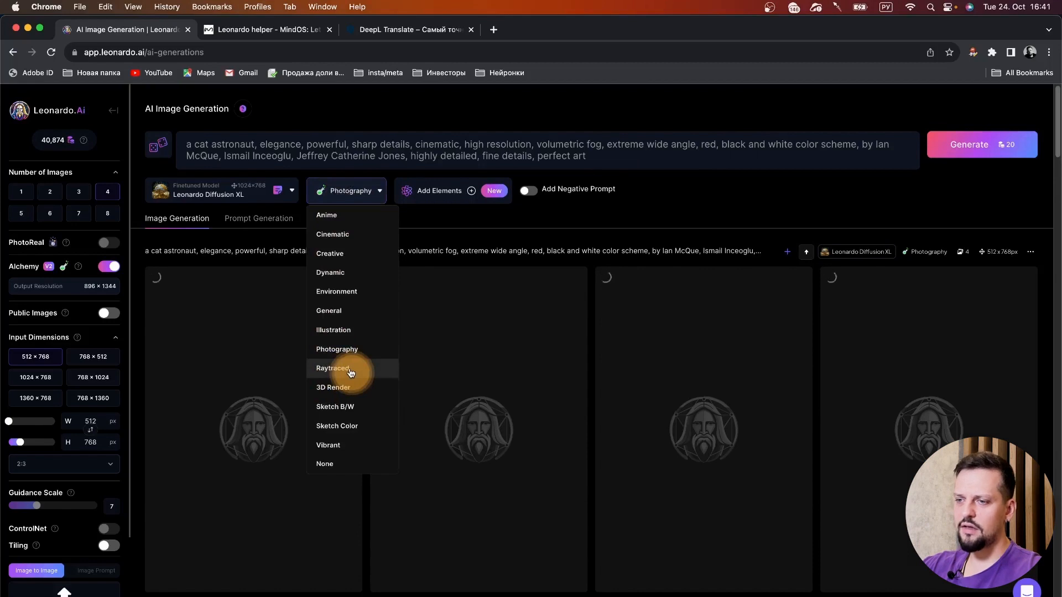
pyautogui.click(351, 370)
pyautogui.click(959, 145)
# Step: Generate four images of the cat astronaut prompt in the 3D Render style and four more in the Sketch B/W style
pyautogui.click(347, 191)
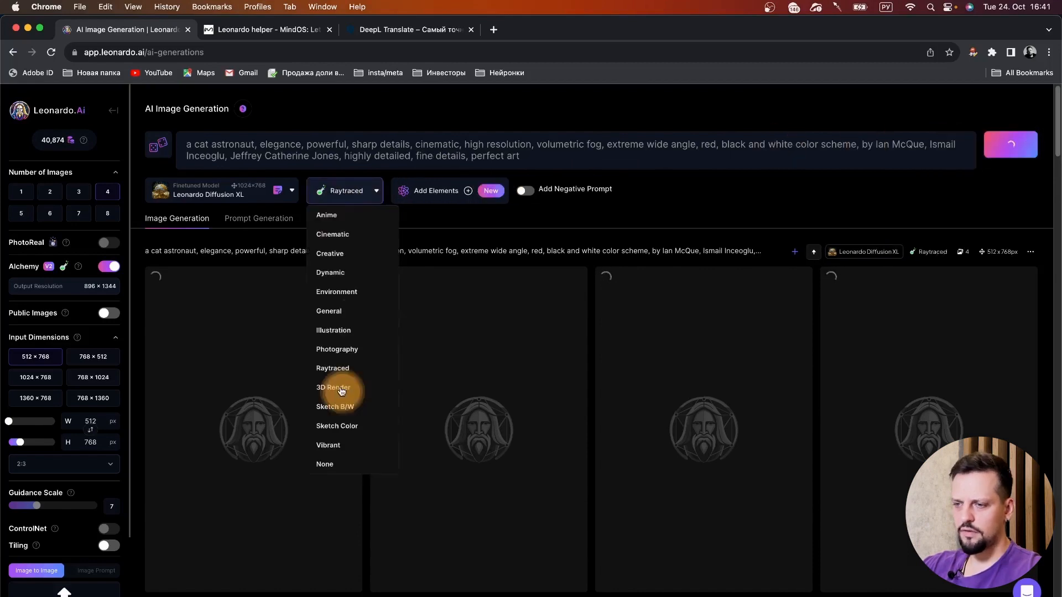
pyautogui.click(341, 389)
pyautogui.click(981, 146)
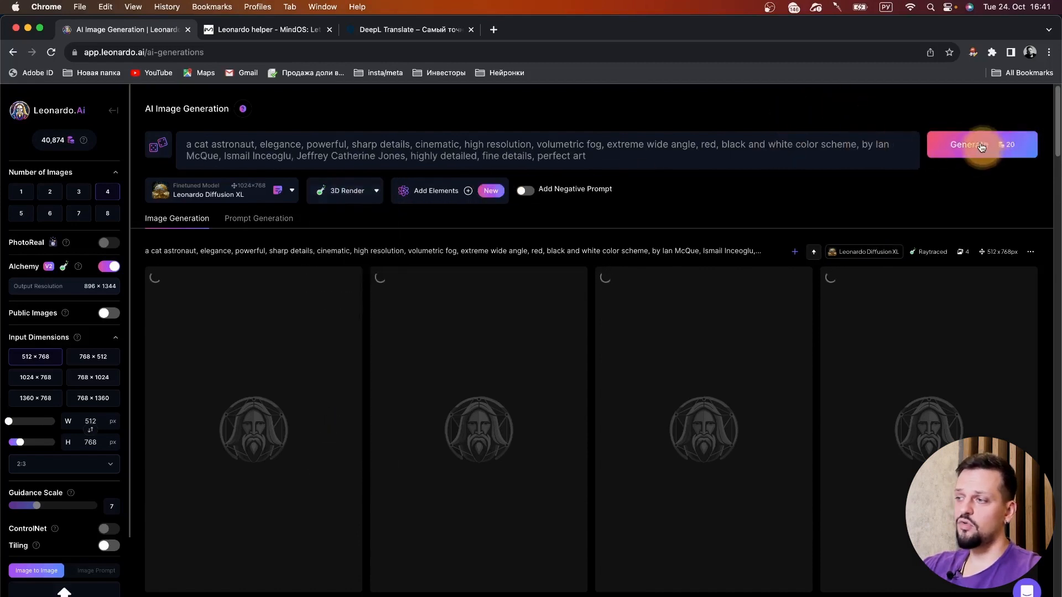
pyautogui.click(348, 193)
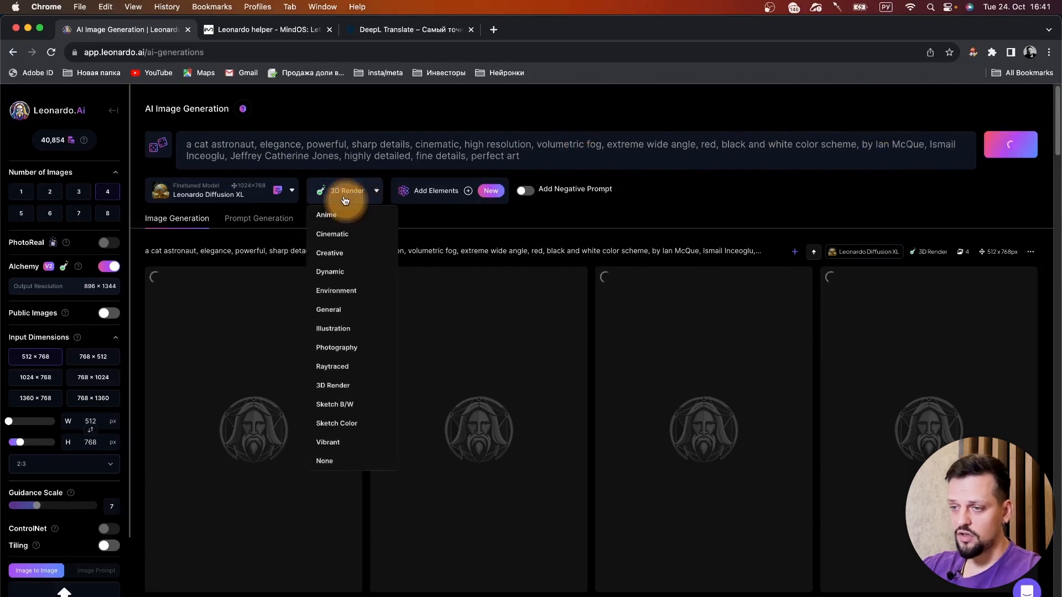
pyautogui.click(359, 410)
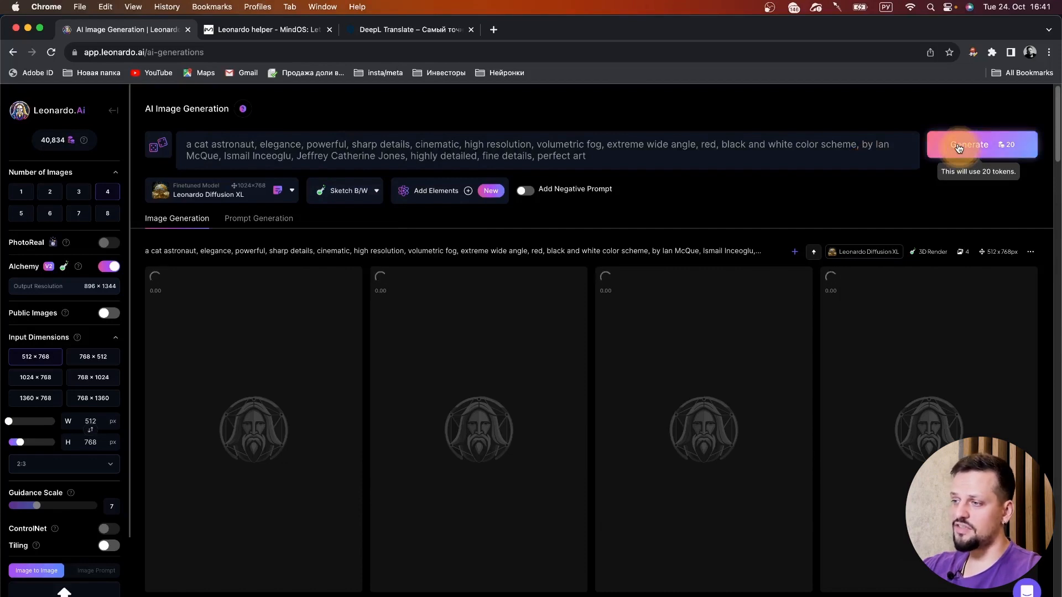
# Step: Compare the earlier Anime style images with the Cinematic style images in the generation history
pyautogui.scroll(-8, 582, 362)
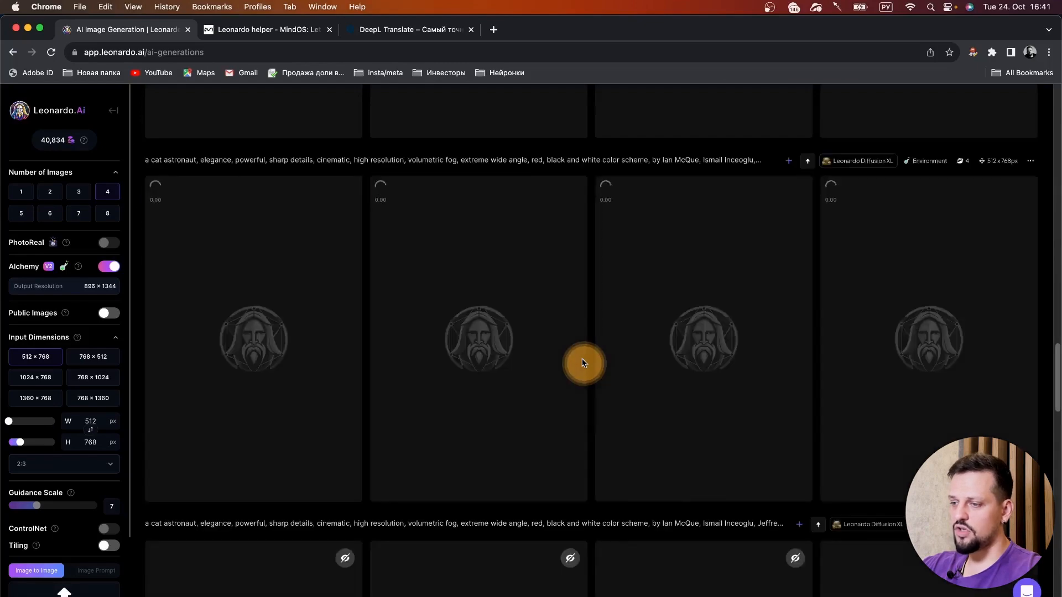
pyautogui.scroll(-5, 582, 364)
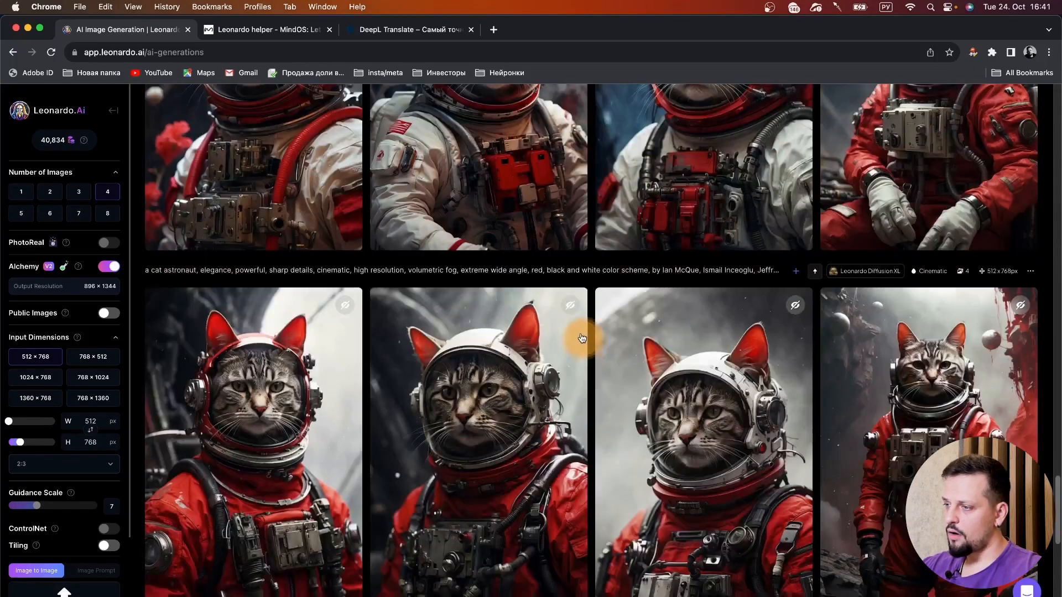
pyautogui.scroll(-10, 582, 339)
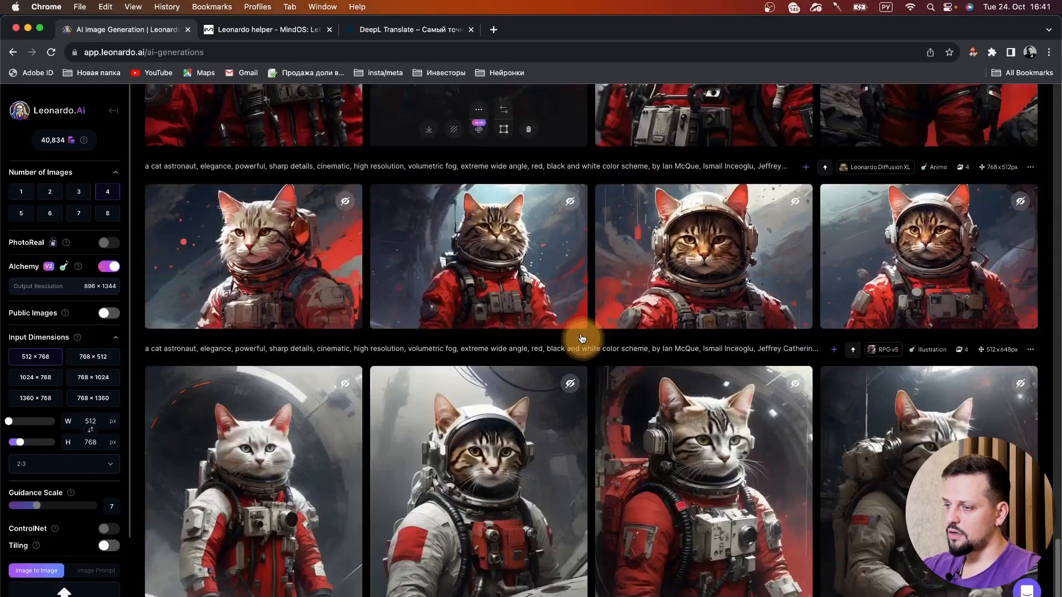
pyautogui.scroll(-1, 582, 338)
pyautogui.scroll(2, 581, 335)
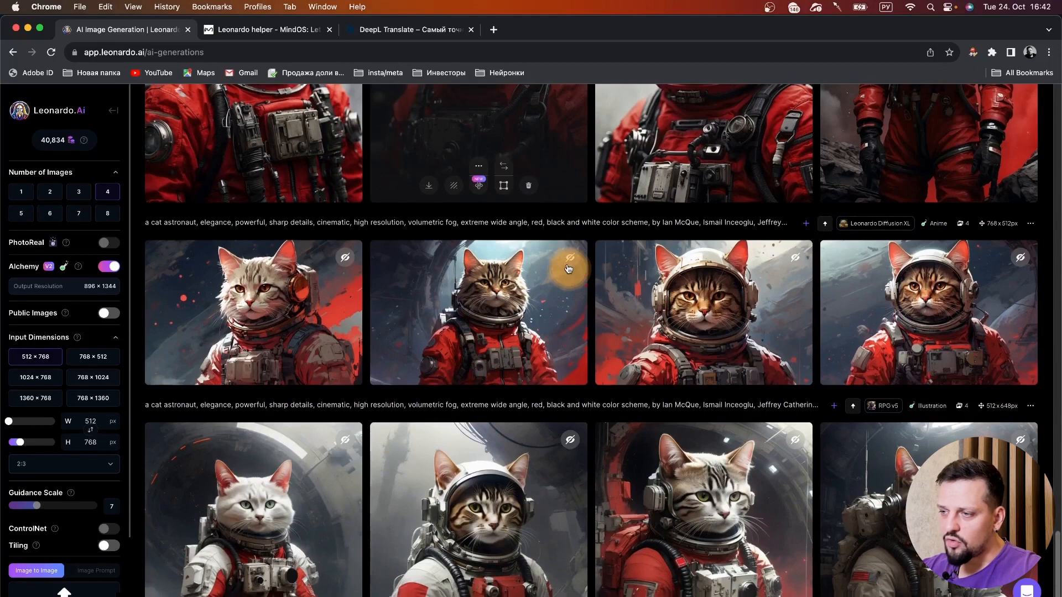
pyautogui.scroll(1, 569, 269)
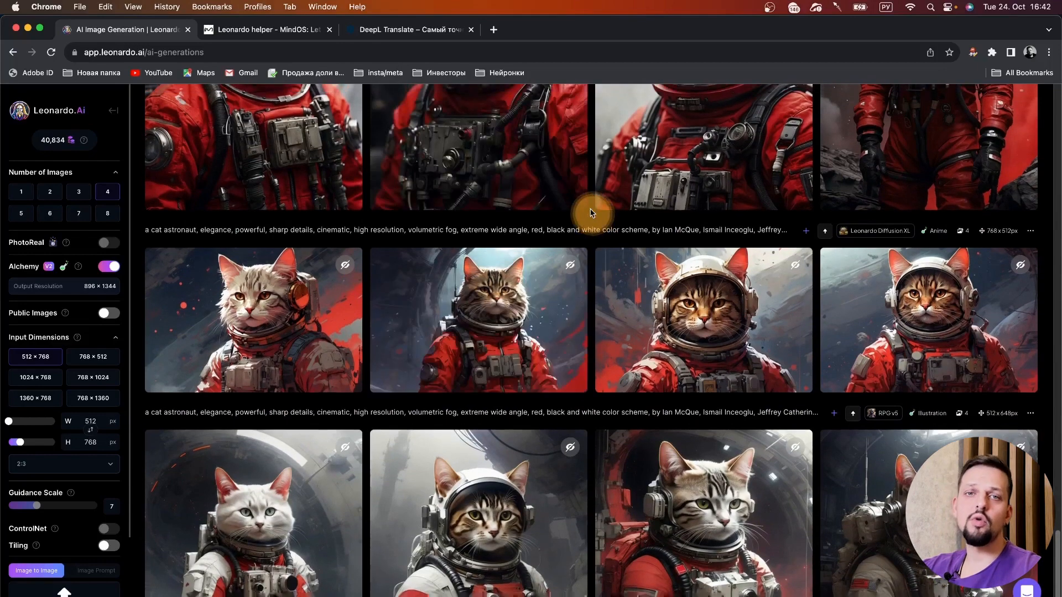
pyautogui.scroll(1, 592, 212)
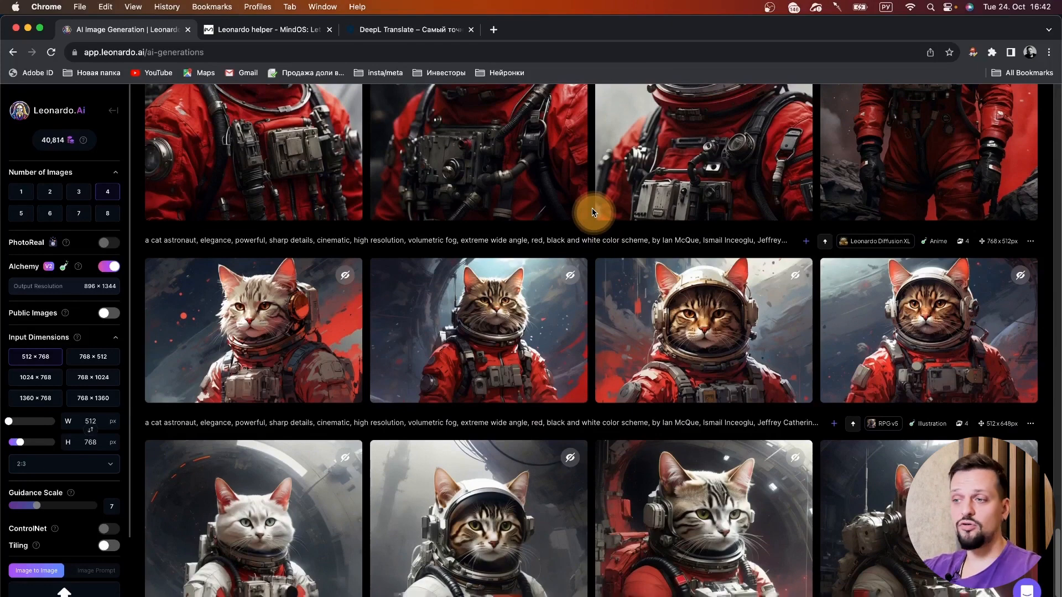
pyautogui.scroll(3, 592, 213)
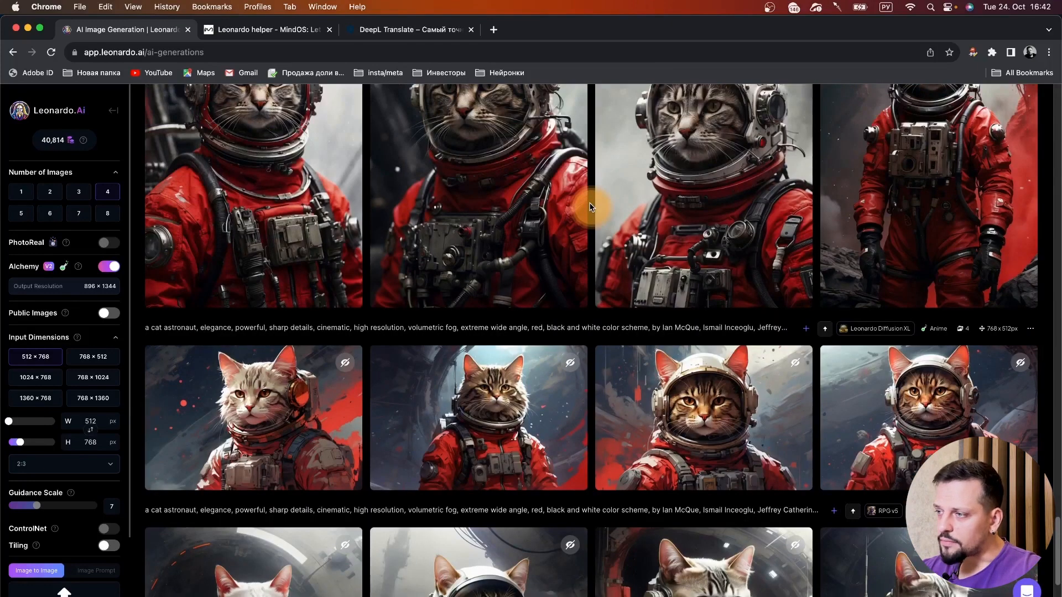
pyautogui.scroll(5, 590, 208)
pyautogui.scroll(1, 592, 204)
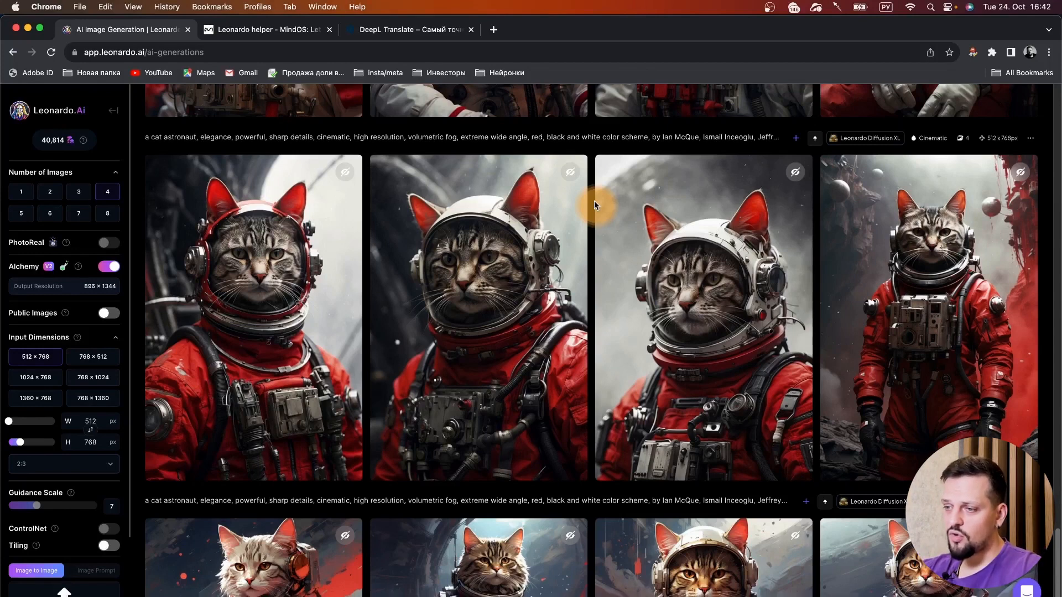
pyautogui.moveTo(593, 204)
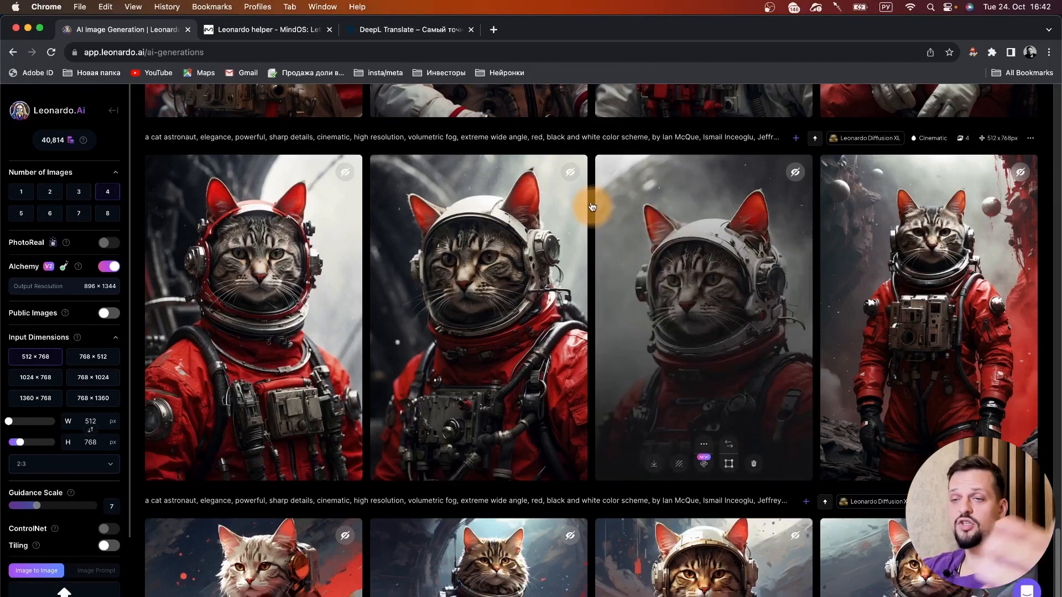
# Step: Review the Creative style images and view the second one, the cat in a white spacesuit, enlarged before returning to the history
pyautogui.scroll(6, 591, 200)
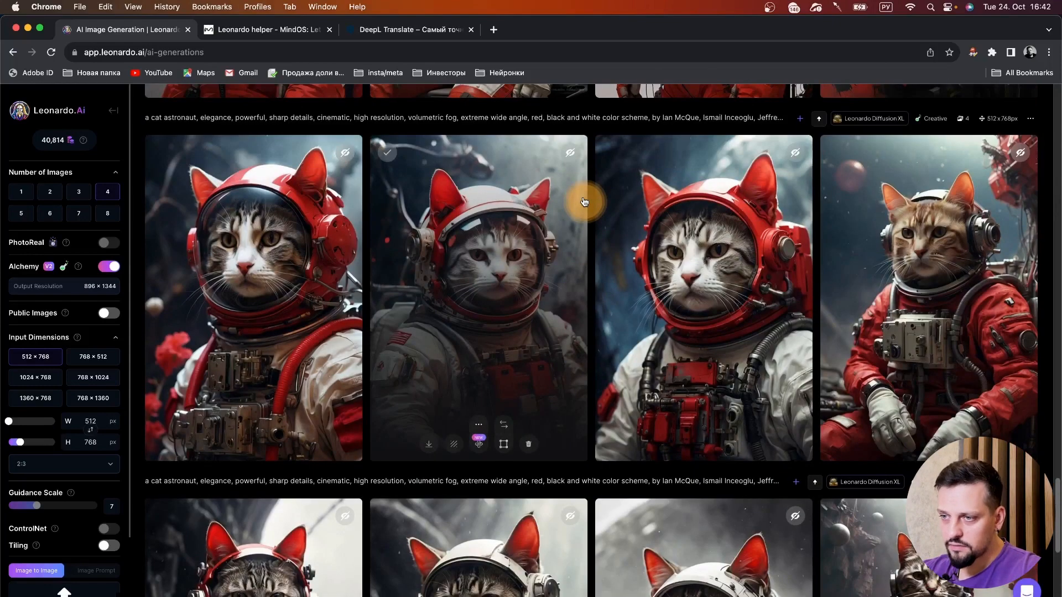
pyautogui.scroll(1, 587, 124)
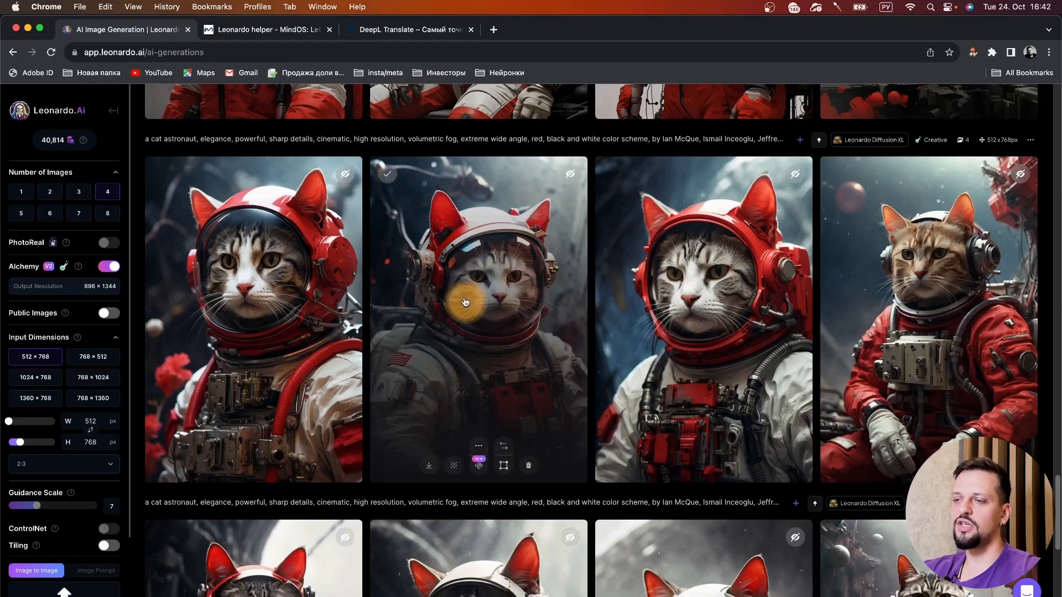
pyautogui.click(482, 265)
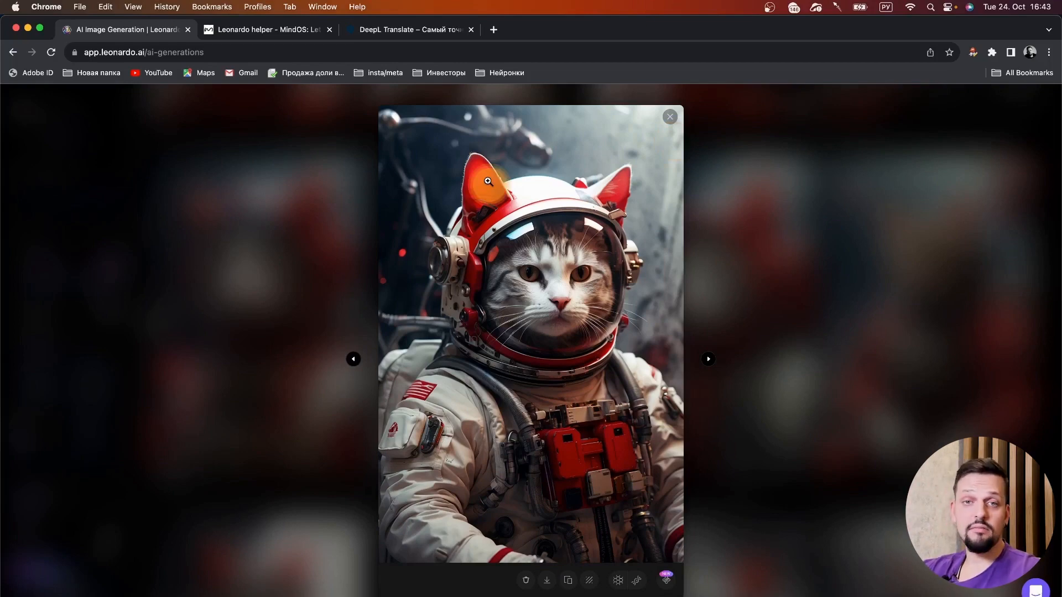
pyautogui.click(721, 261)
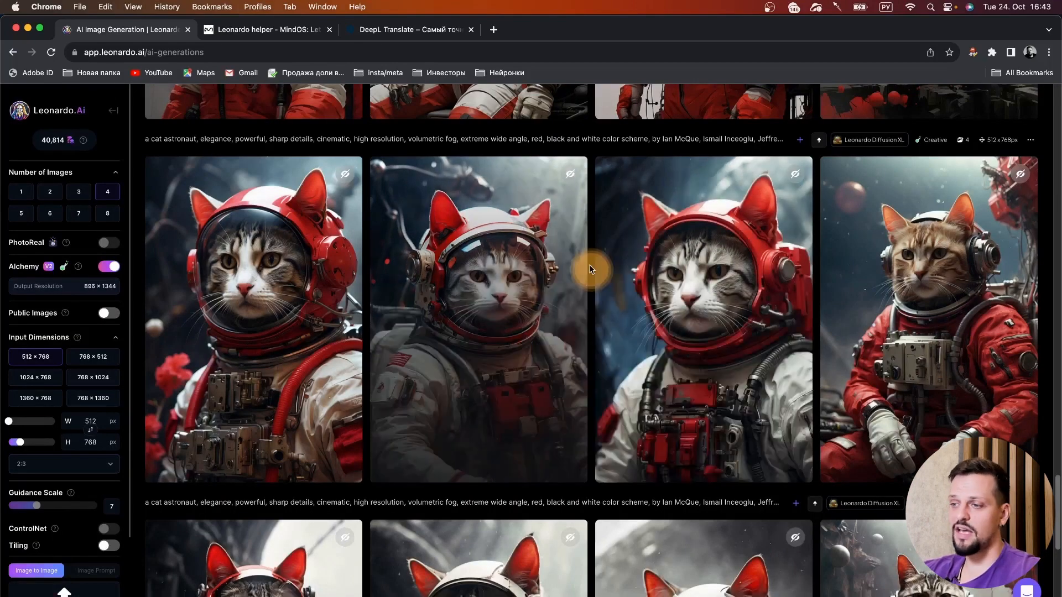
# Step: Review the Dynamic style images and inspect the fourth one, with the red spheres, enlarged before closing it
pyautogui.scroll(3, 590, 270)
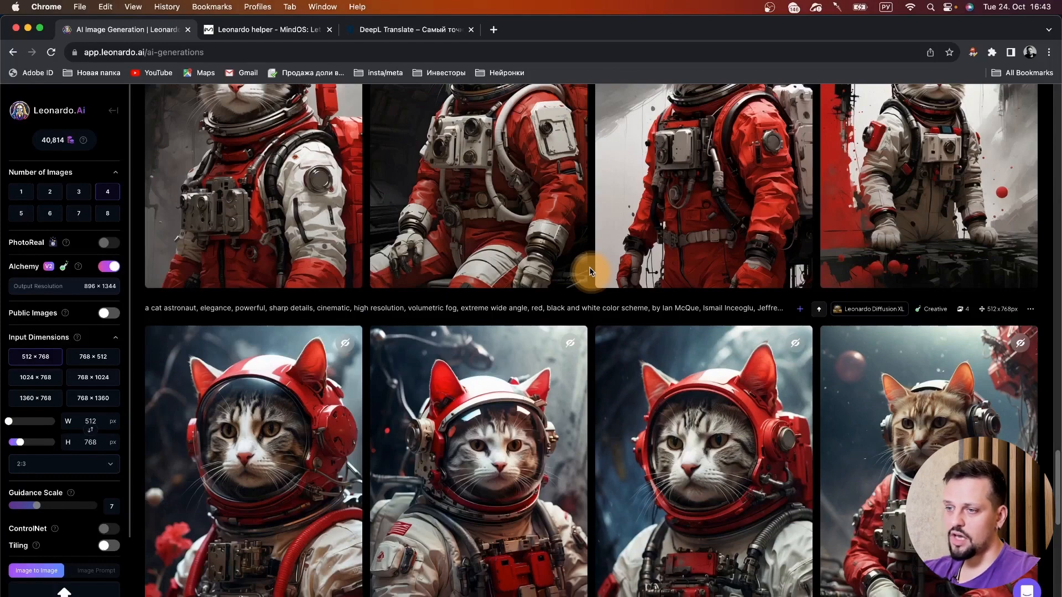
pyautogui.scroll(3, 589, 271)
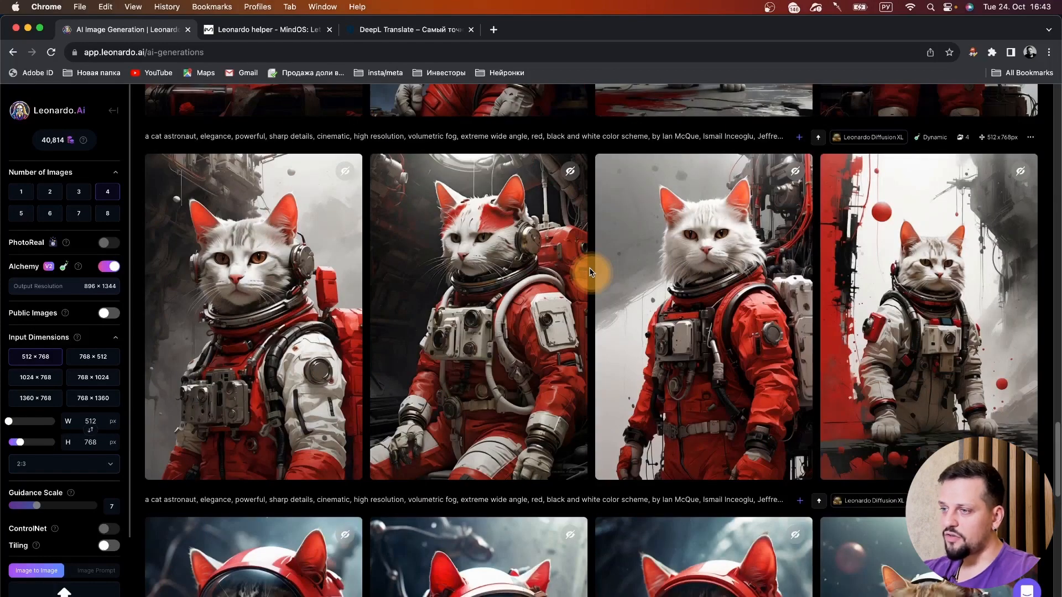
pyautogui.click(912, 257)
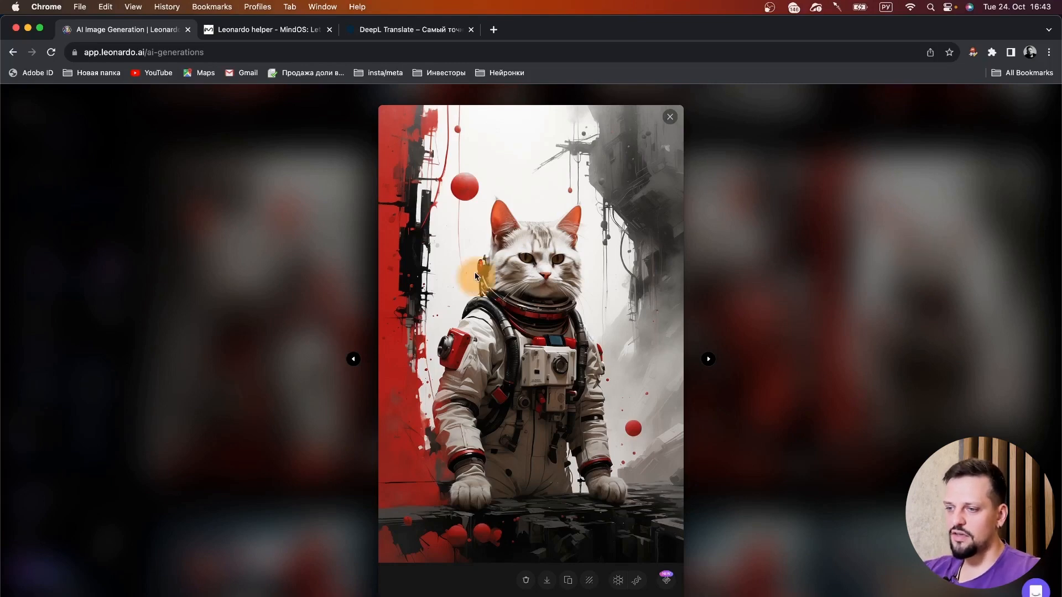
pyautogui.click(669, 119)
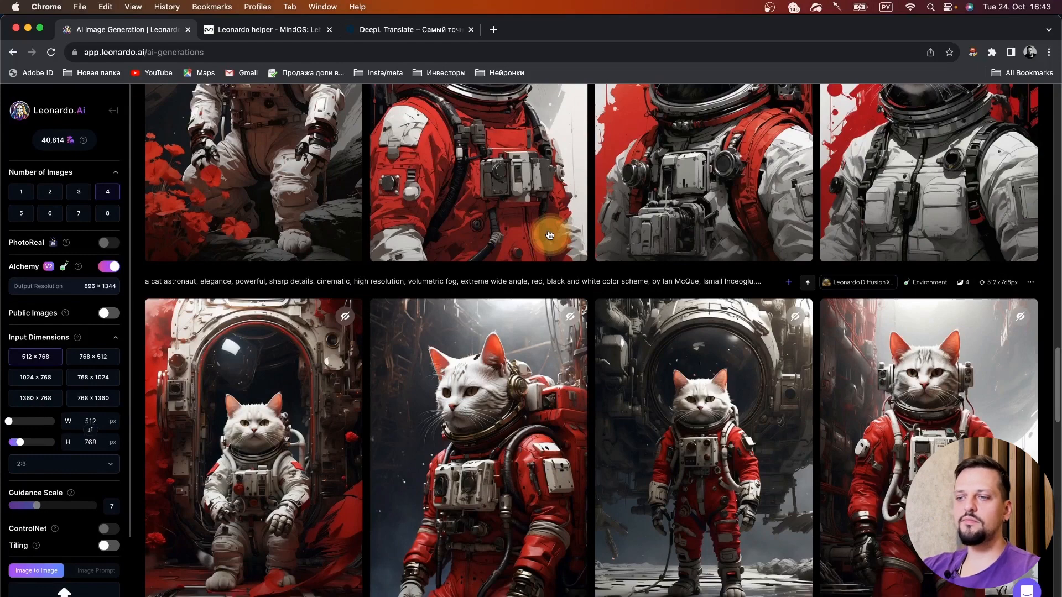
# Step: Review the Environment style images and inspect the seated cat in front of the round hatch enlarged before closing it
pyautogui.scroll(-2, 549, 235)
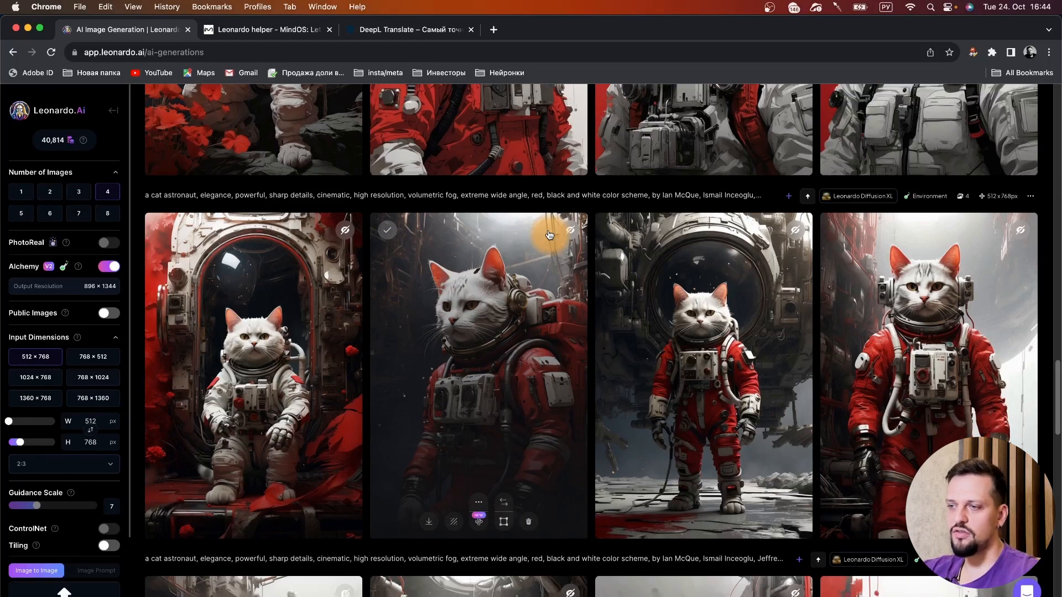
pyautogui.click(550, 236)
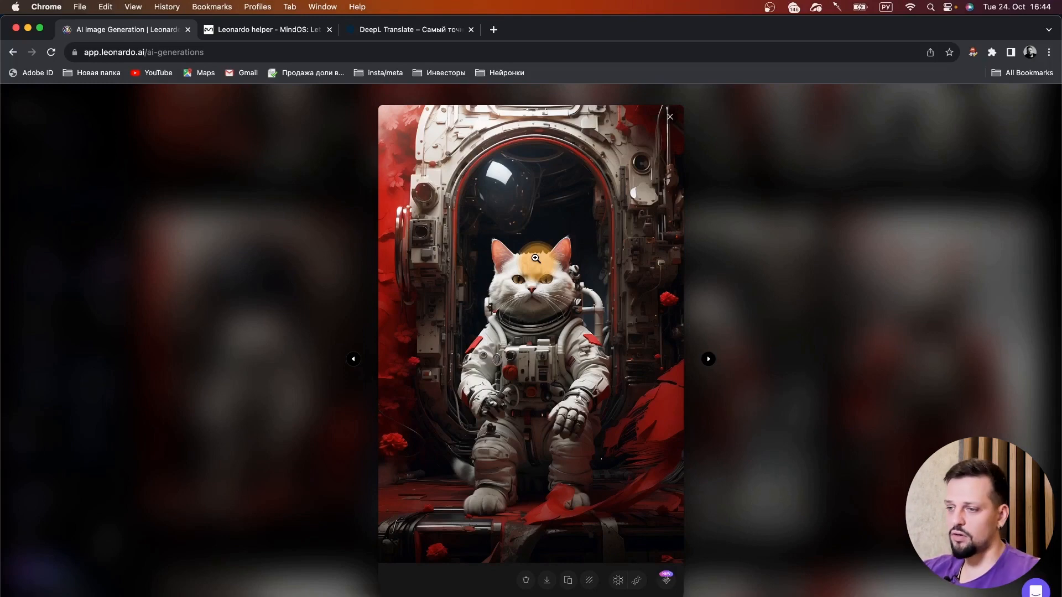
pyautogui.press('Escape')
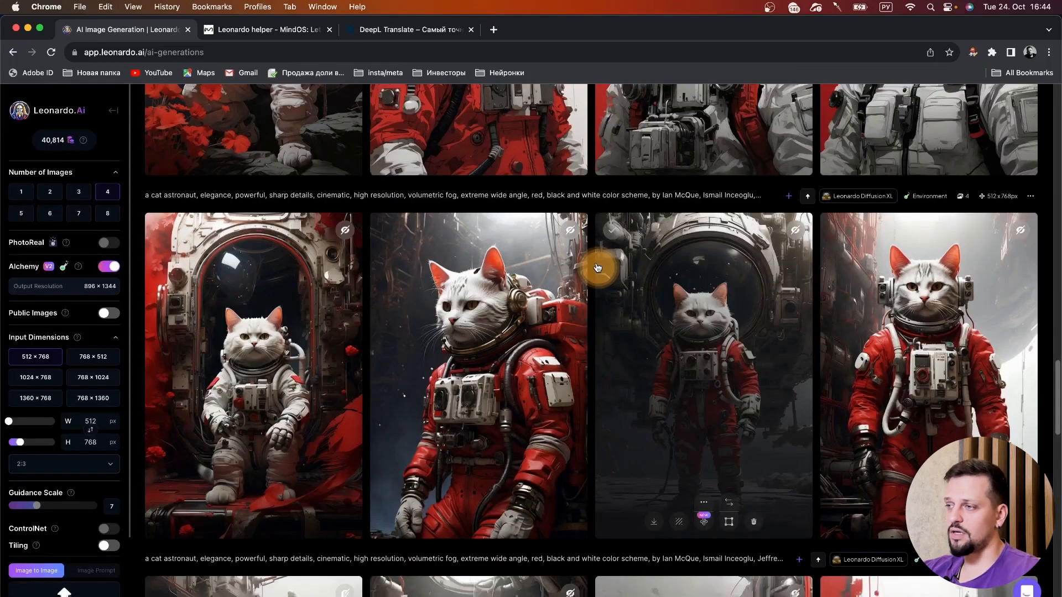
# Step: Review the Illustration style images and inspect the fourth one, the red-eyed cat in a helmet, enlarged before closing it
pyautogui.scroll(5, 595, 267)
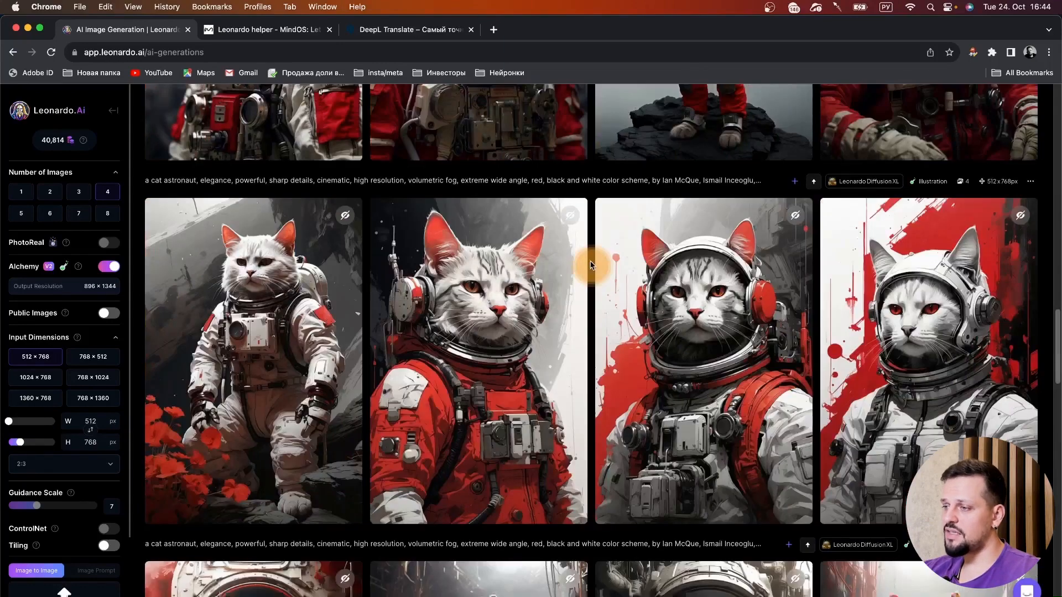
pyautogui.click(893, 313)
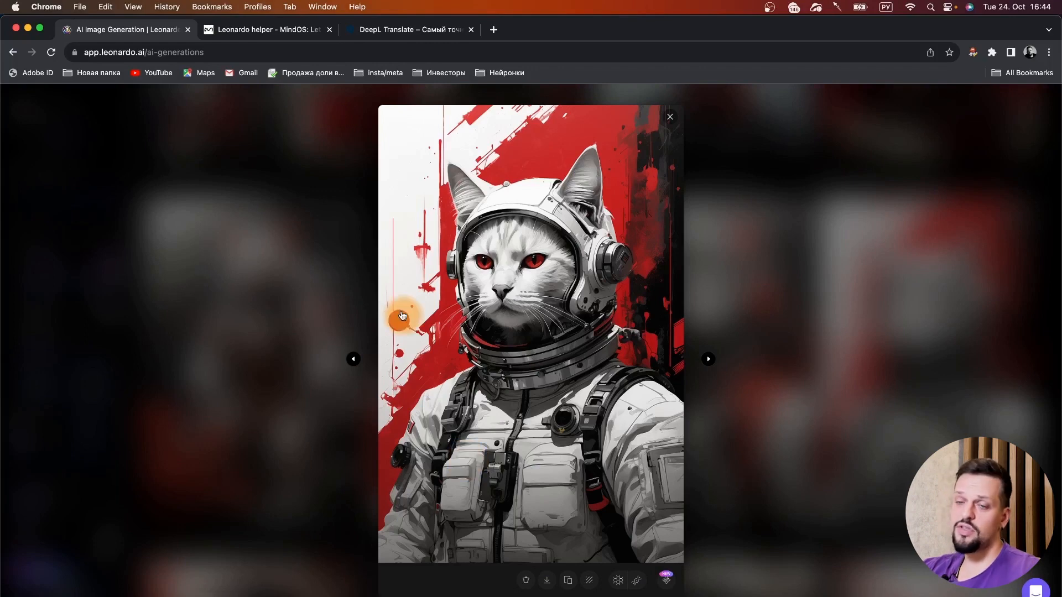
pyautogui.click(275, 370)
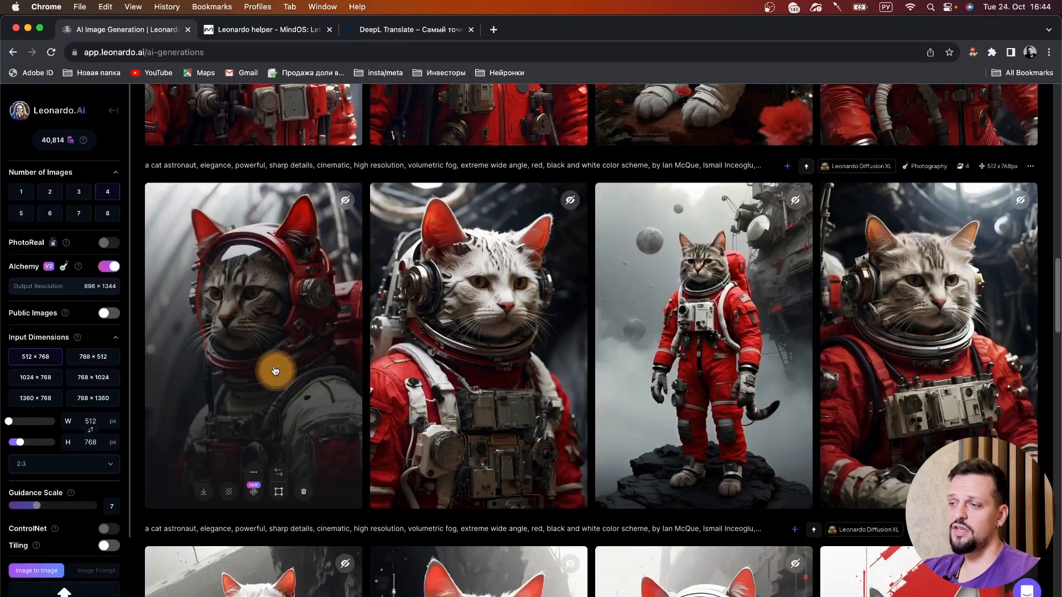
# Step: Inspect the second Photography style image and the Raytraced cat in a red helmet enlarged, closing each one after viewing
pyautogui.click(504, 299)
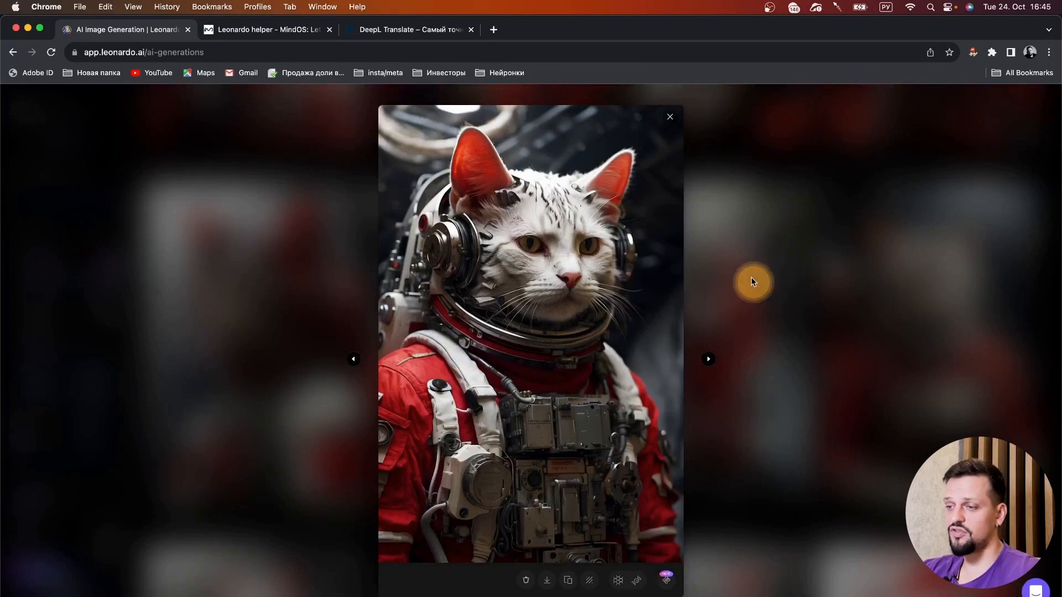
pyautogui.click(751, 281)
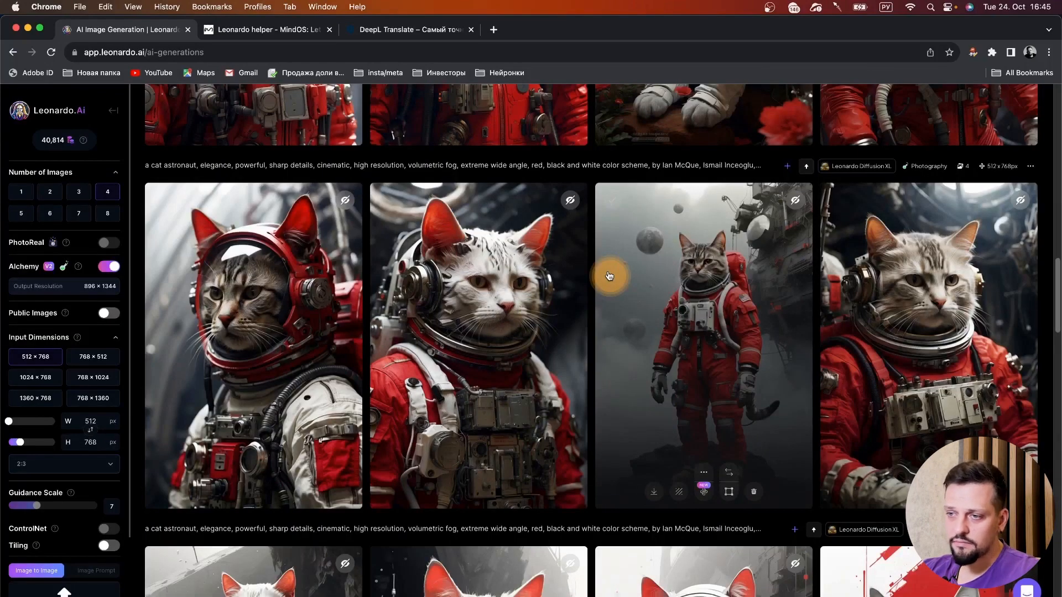
pyautogui.click(609, 275)
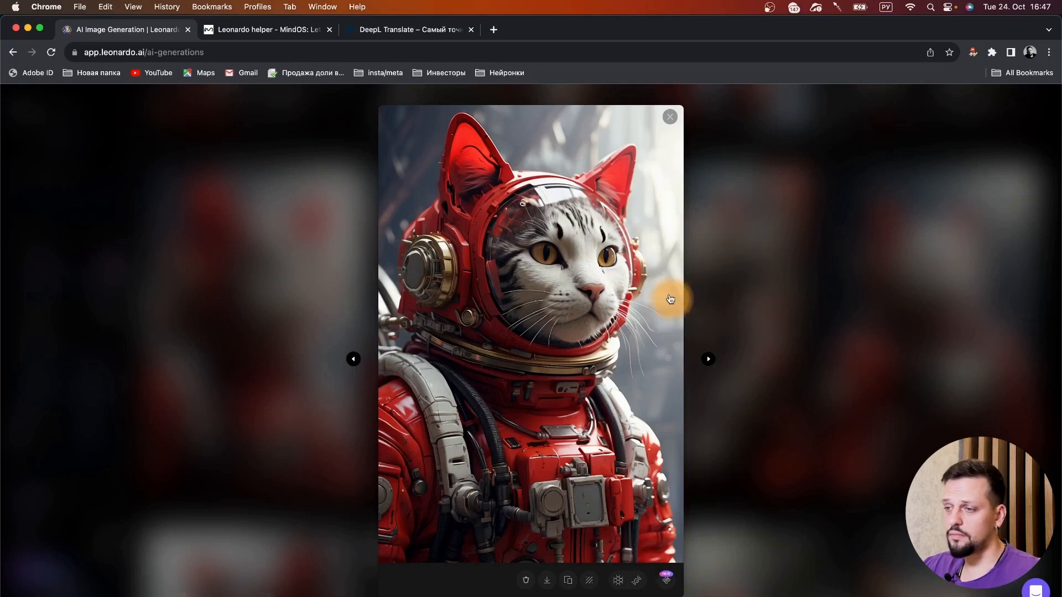
pyautogui.click(687, 290)
# Step: Review the 3D Render style images and inspect the second one, the cat in a red helmet and white suit, enlarged
pyautogui.scroll(6, 595, 285)
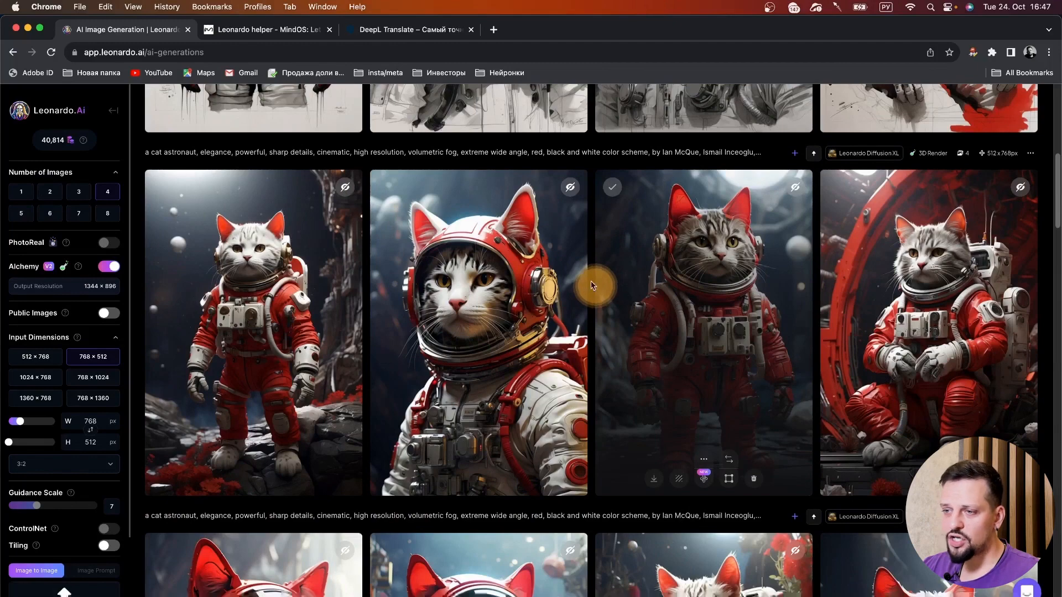
pyautogui.click(462, 289)
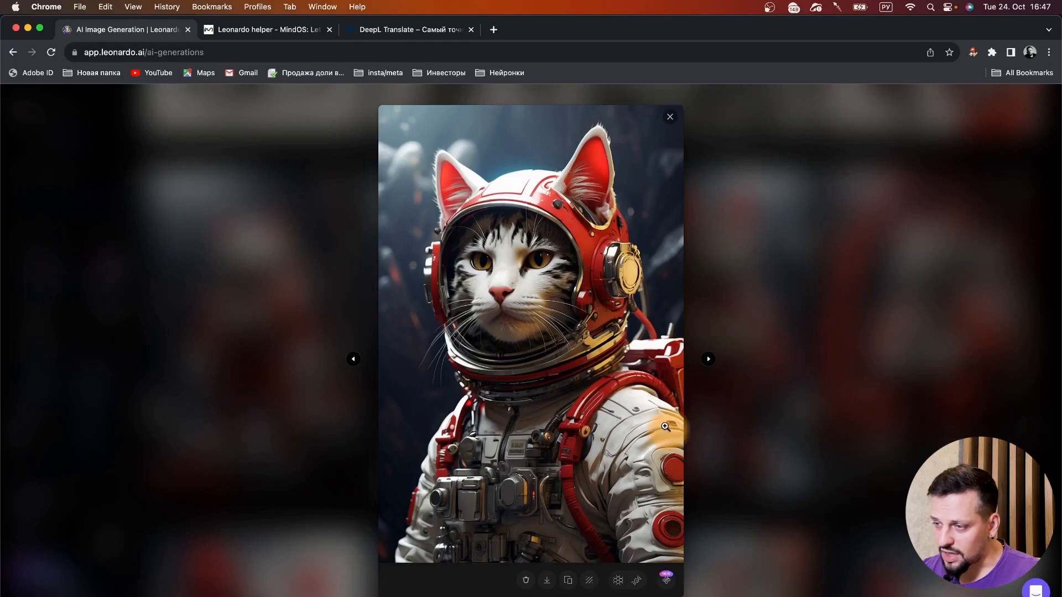
pyautogui.click(755, 250)
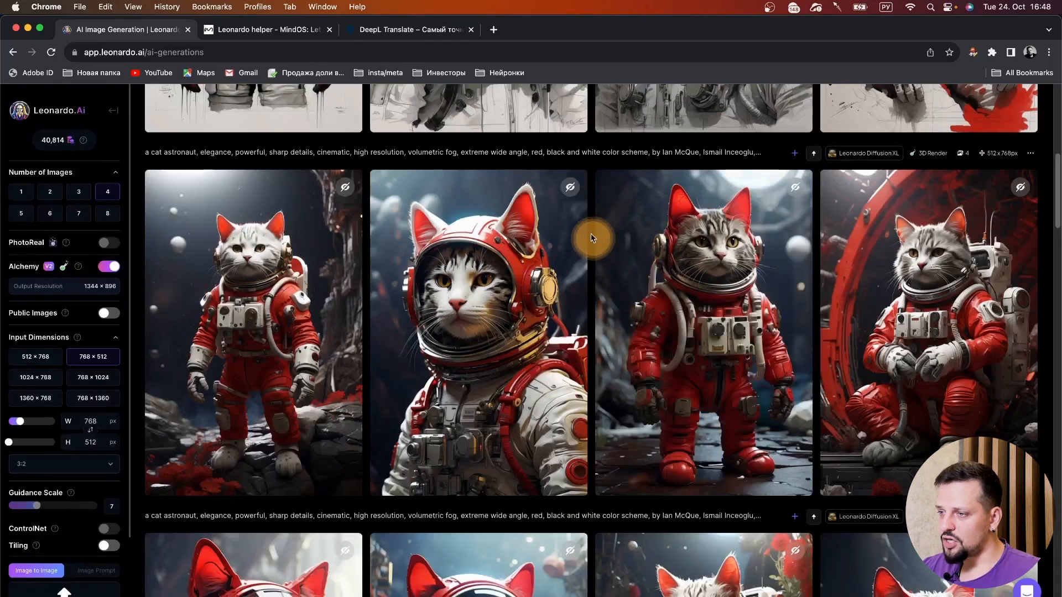
# Step: Review the Sketch B/W style images and inspect the second one enlarged before returning to the history
pyautogui.scroll(5, 588, 231)
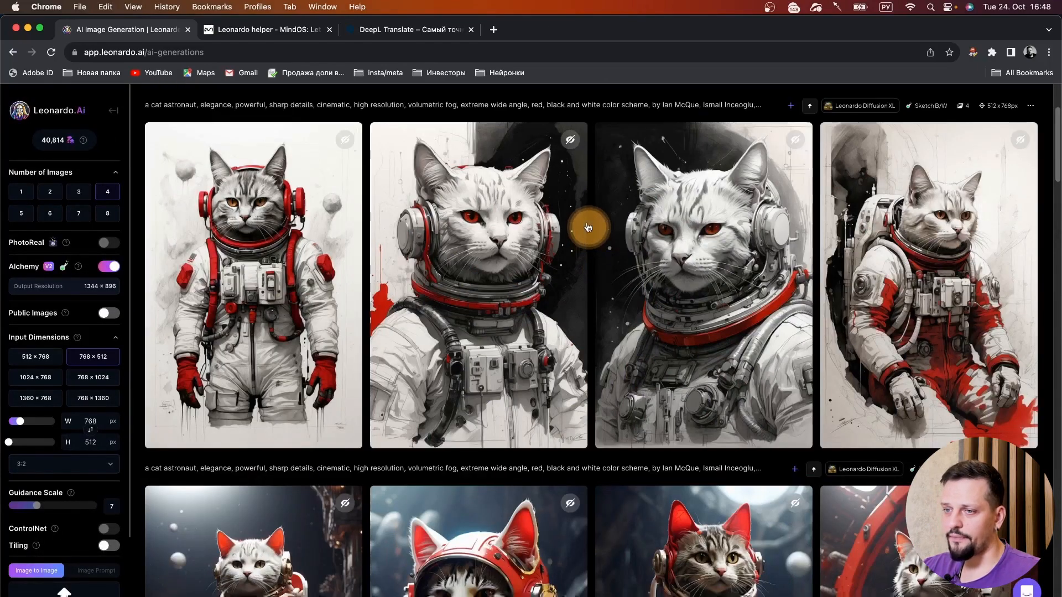
pyautogui.scroll(1, 580, 227)
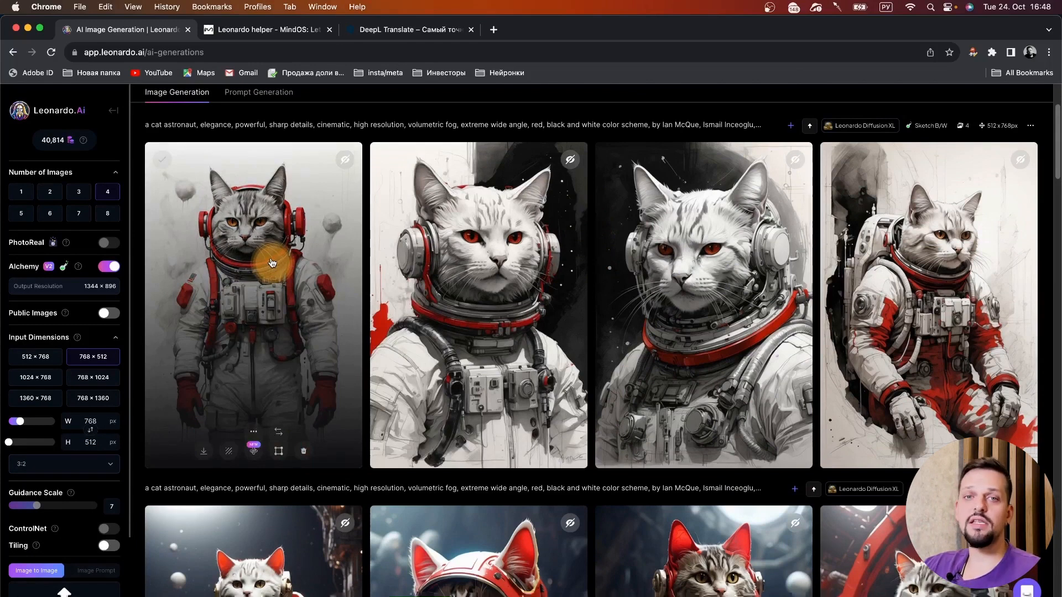
pyautogui.click(500, 263)
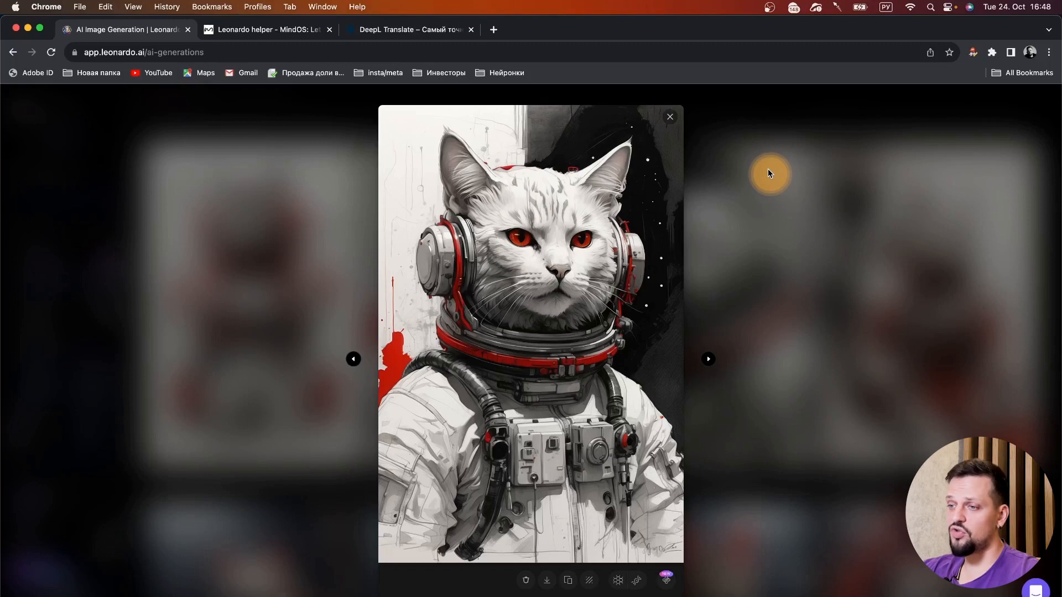
pyautogui.click(670, 119)
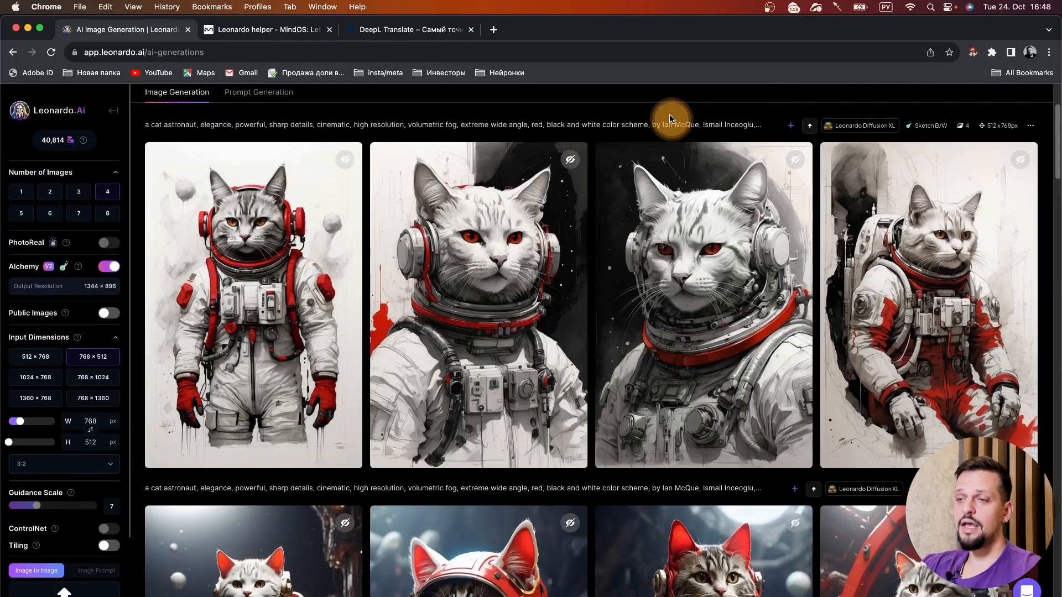